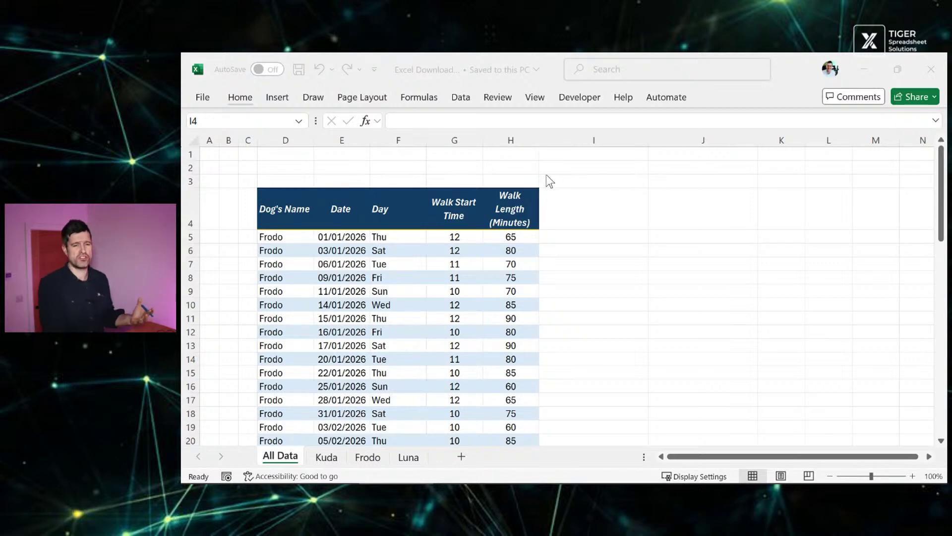
# Select the Dog's Name header and scroll down and back up through the All Data table.
pyautogui.click(301, 208)
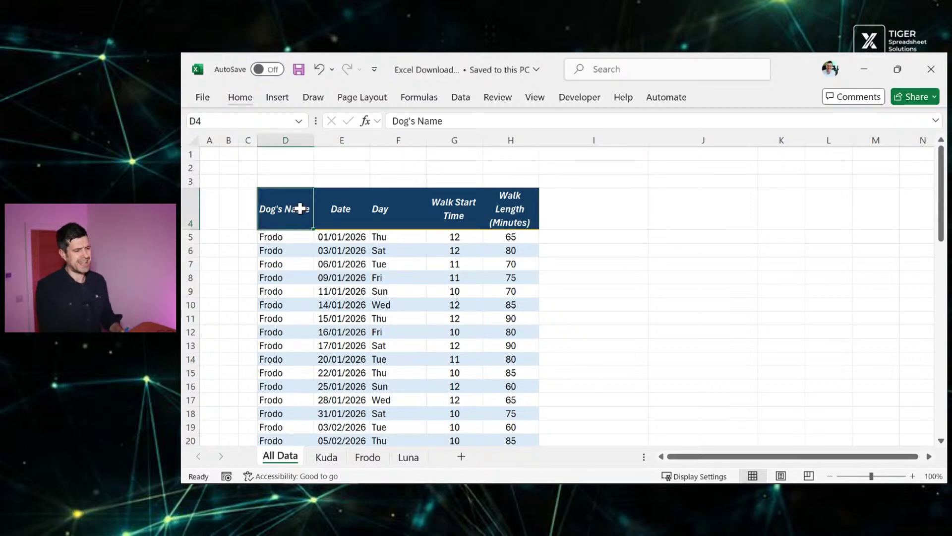
pyautogui.scroll(-7, 300, 208)
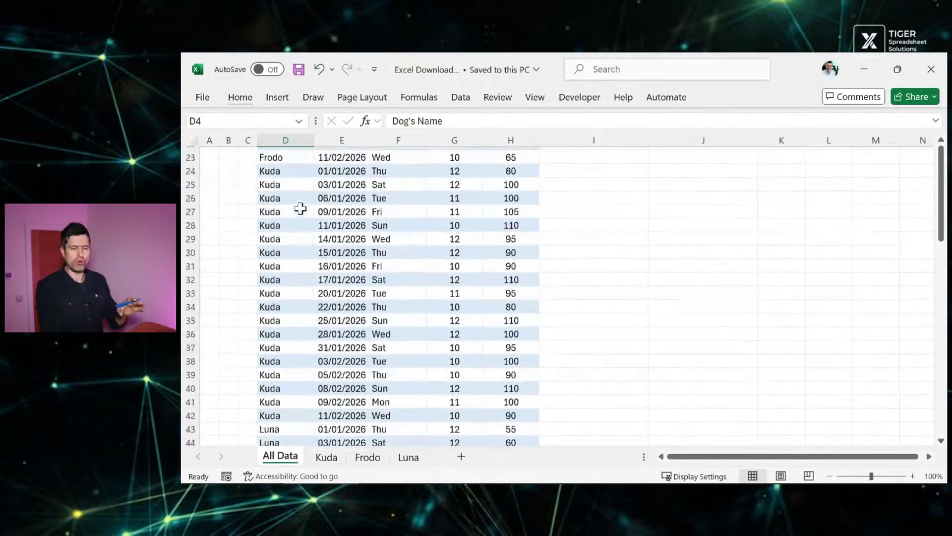
pyautogui.scroll(-9, 300, 208)
pyautogui.scroll(8, 300, 209)
pyautogui.scroll(8, 300, 208)
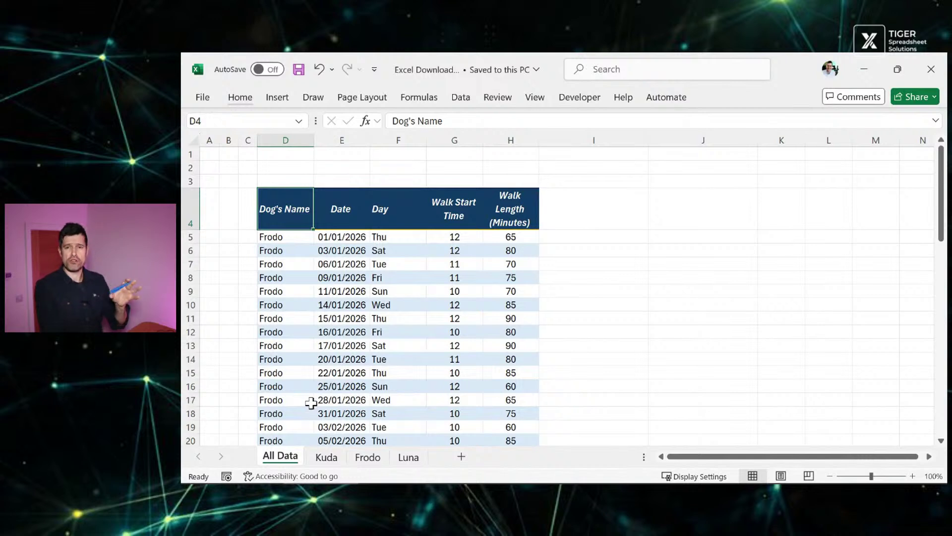
# View the Kuda, Frodo and Luna sheets in turn.
pyautogui.click(325, 457)
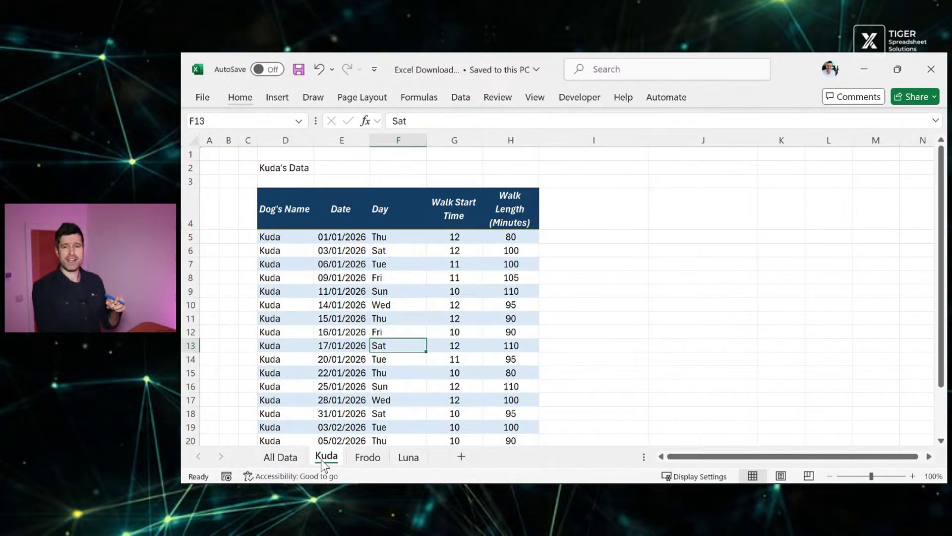
pyautogui.click(359, 460)
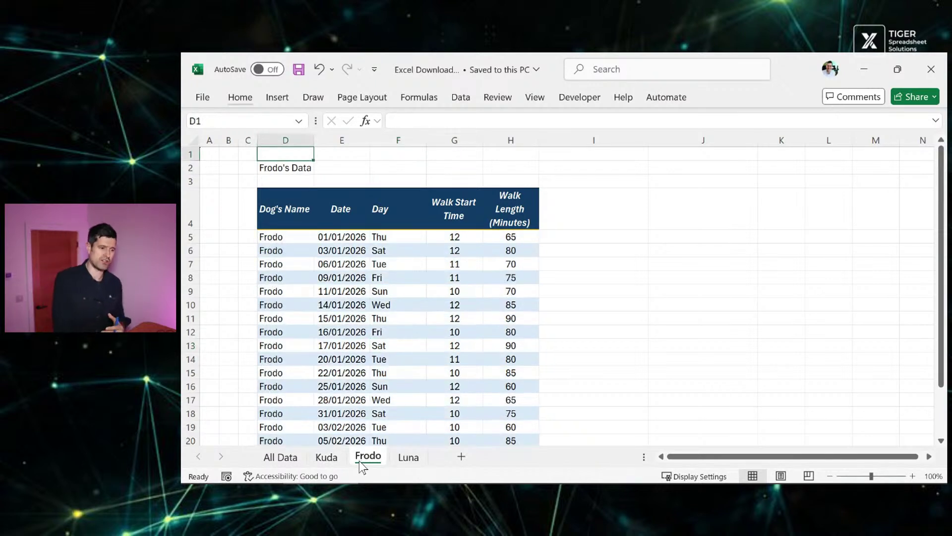
pyautogui.click(404, 460)
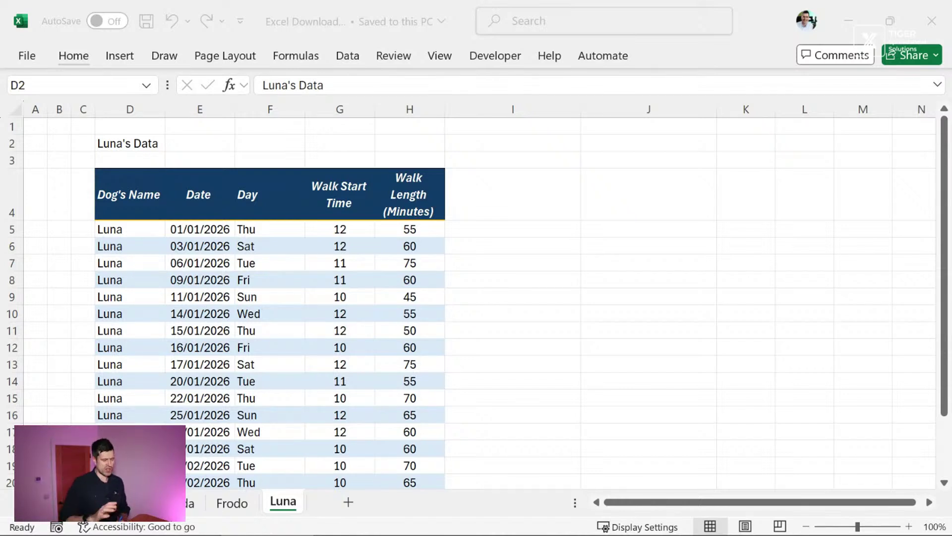
# Select the Walk Length (Minutes) header, then jump to Frodo's sheet with Ctrl+Page Up.
pyautogui.click(416, 195)
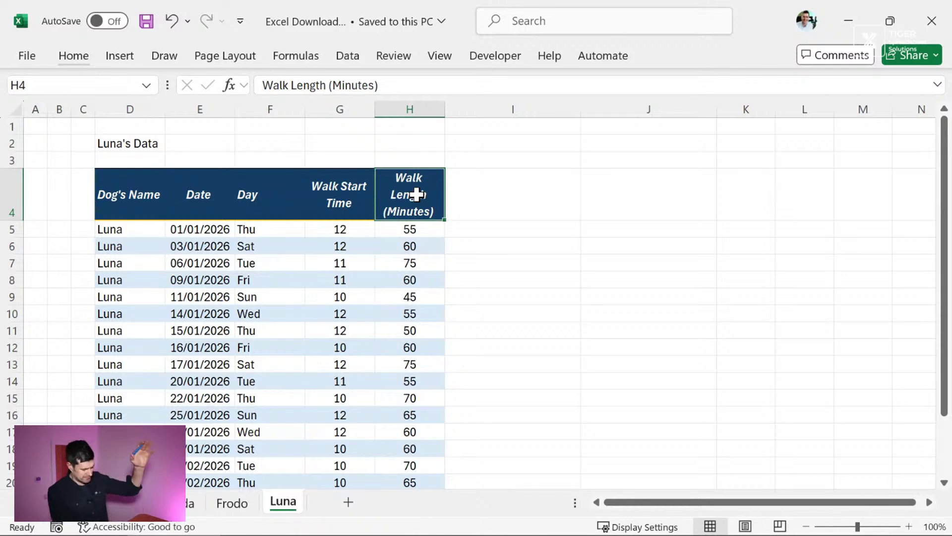
pyautogui.scroll(-1, 416, 195)
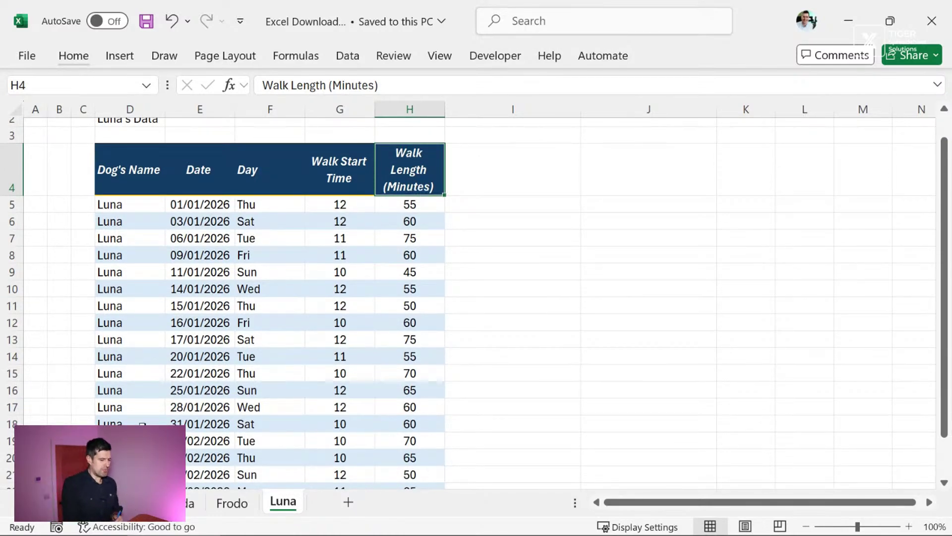
pyautogui.hotkey('ctrl', 'pageup')
pyautogui.scroll(-3, 229, 333)
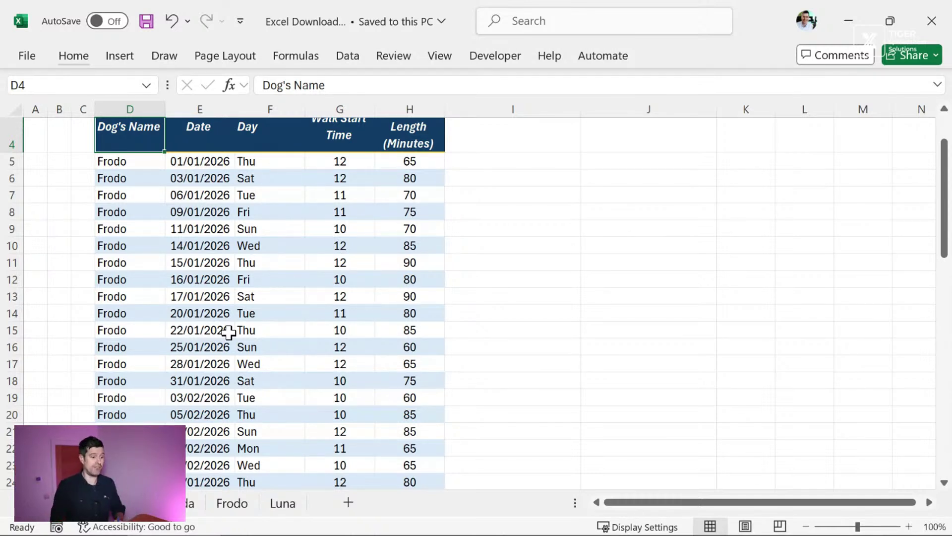
# Select date cells such as 16/01/2026 in Frodo's table and scroll back up.
pyautogui.click(229, 333)
pyautogui.click(194, 280)
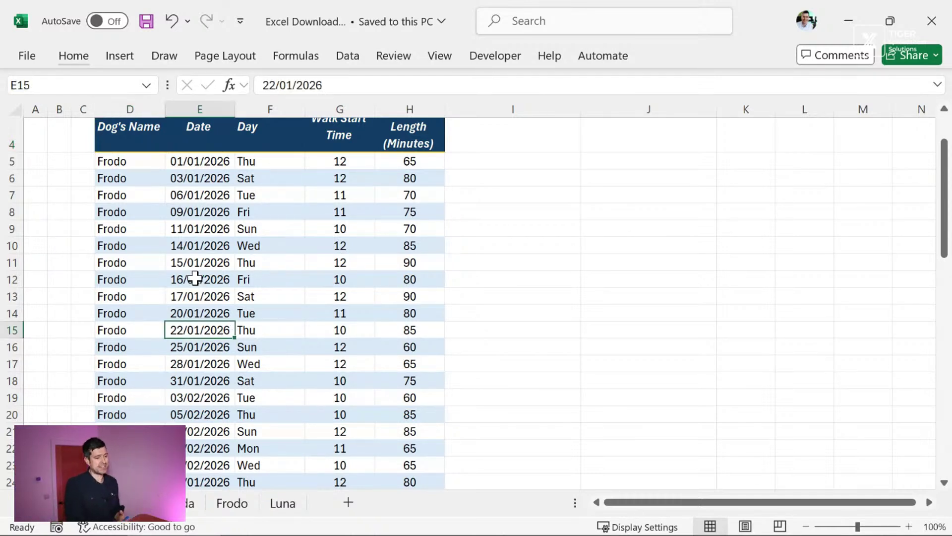
pyautogui.scroll(1, 195, 279)
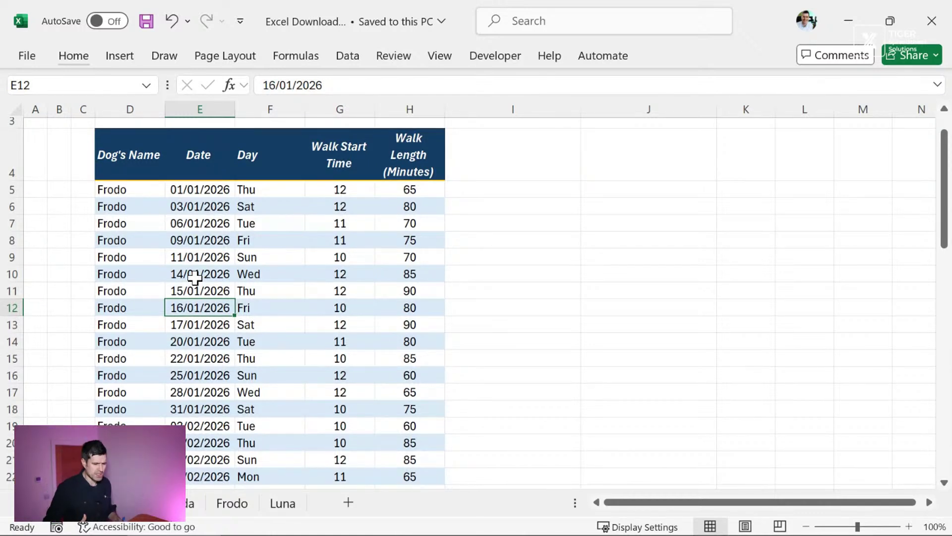
pyautogui.scroll(1, 194, 279)
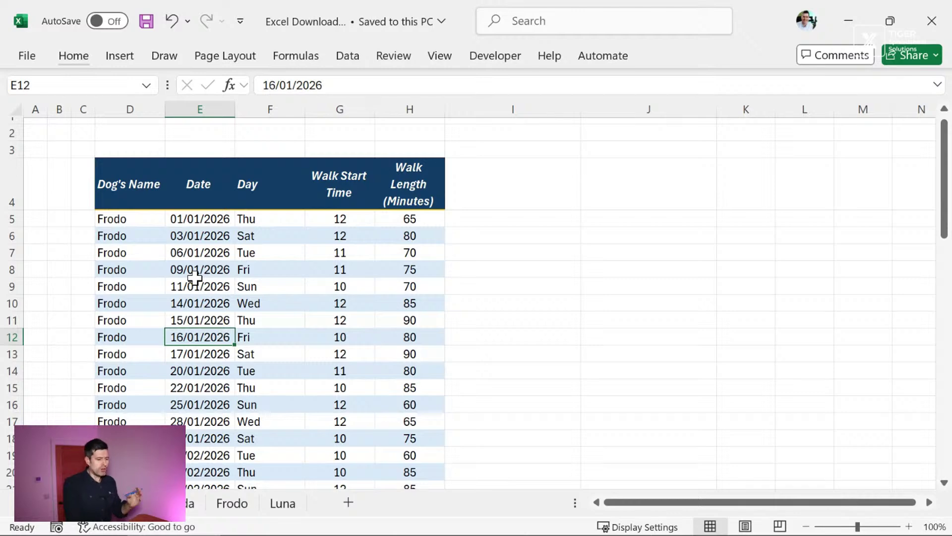
# Cycle through the Kuda, Frodo and Luna sheets, ending on Kuda.
pyautogui.click(191, 505)
pyautogui.click(239, 505)
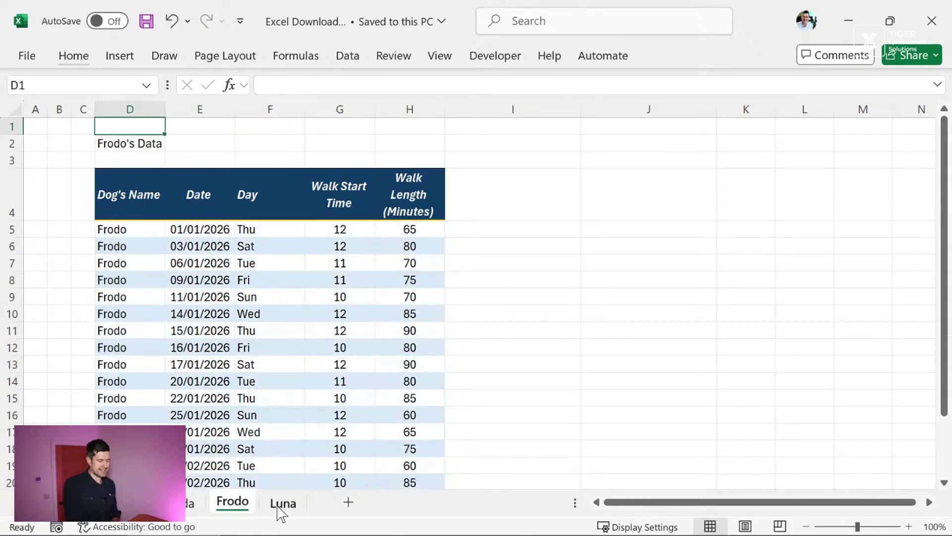
pyautogui.click(276, 506)
pyautogui.click(189, 506)
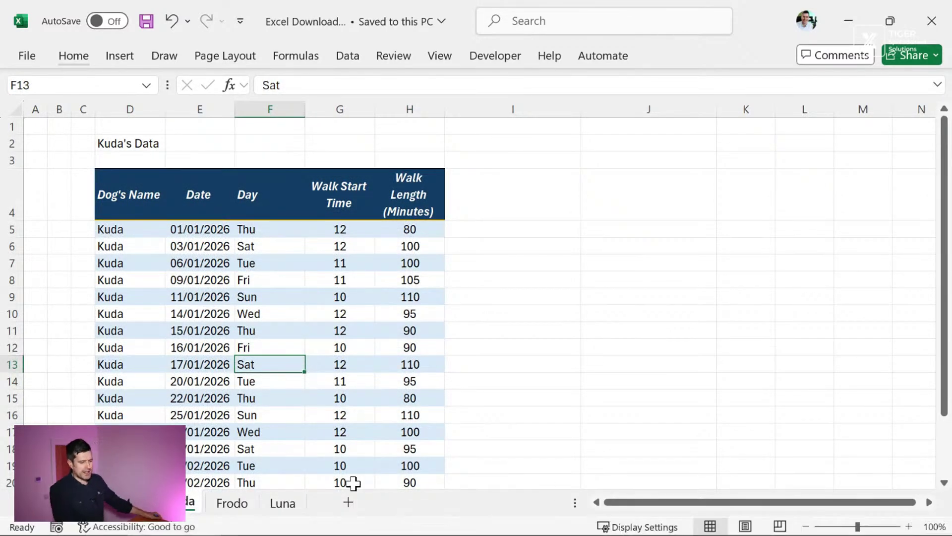
# Delete the Kuda, Frodo and Luna sheet tabs one by one, confirming each permanent deletion.
pyautogui.rightClick(190, 504)
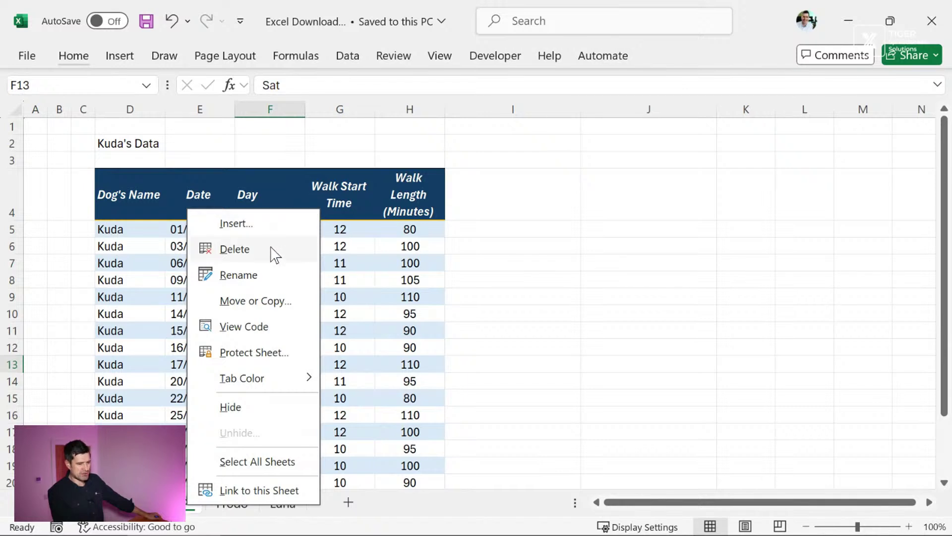
pyautogui.click(275, 256)
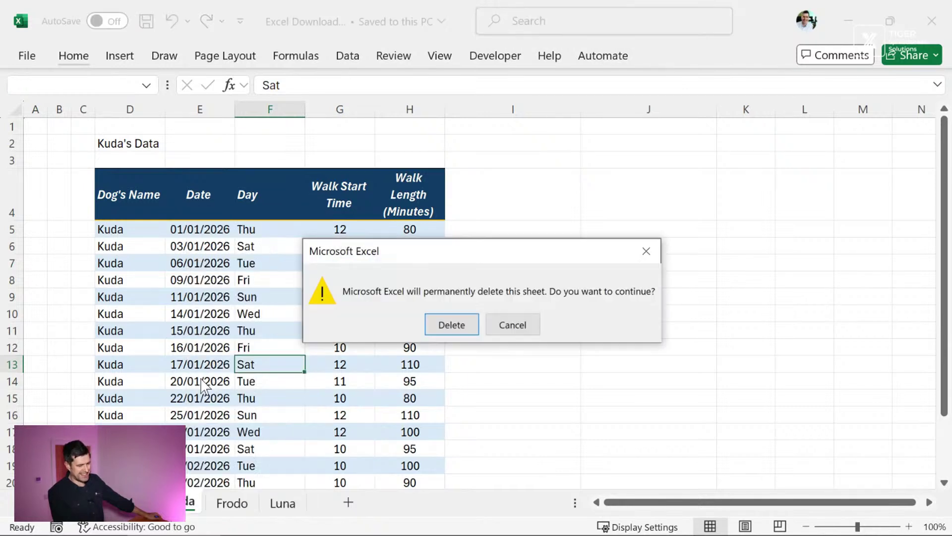
pyautogui.click(451, 325)
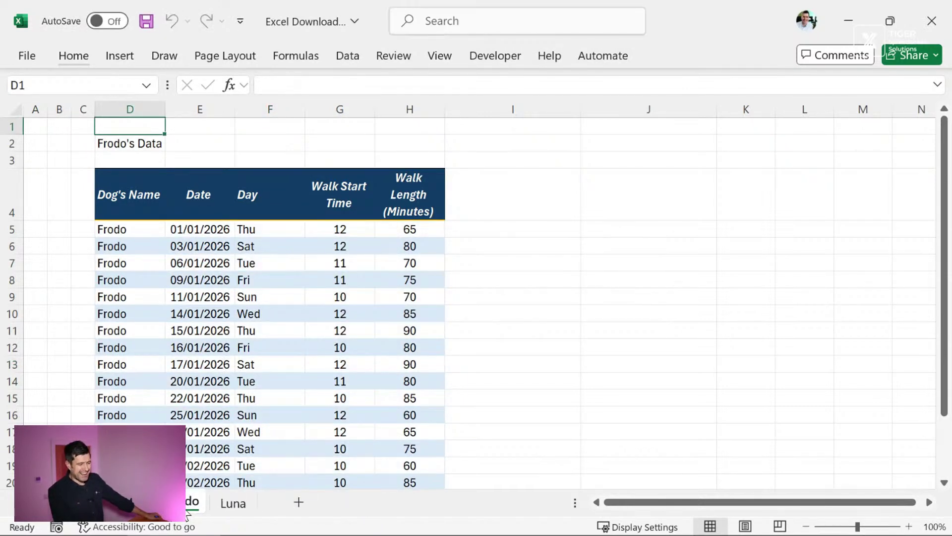
pyautogui.rightClick(187, 513)
pyautogui.click(268, 252)
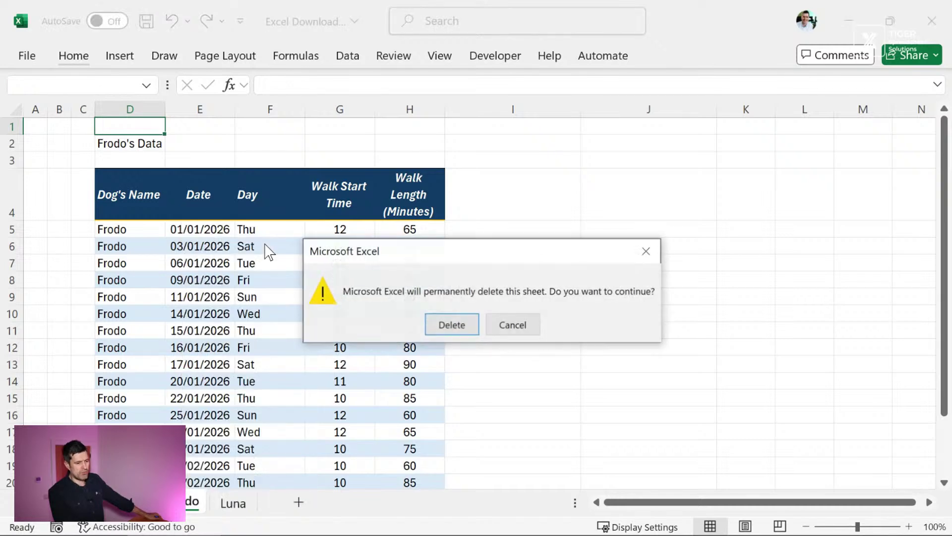
pyautogui.click(471, 331)
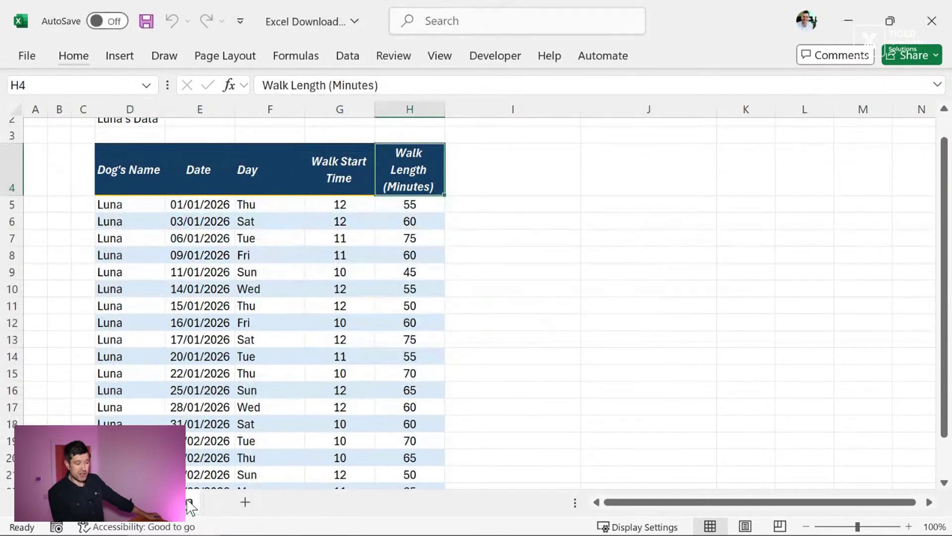
pyautogui.rightClick(191, 507)
pyautogui.click(268, 251)
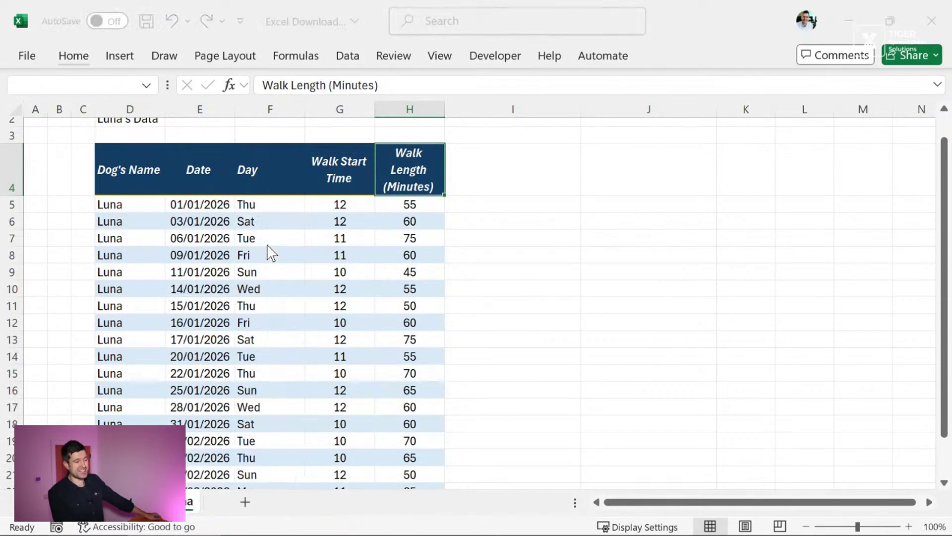
pyautogui.click(436, 325)
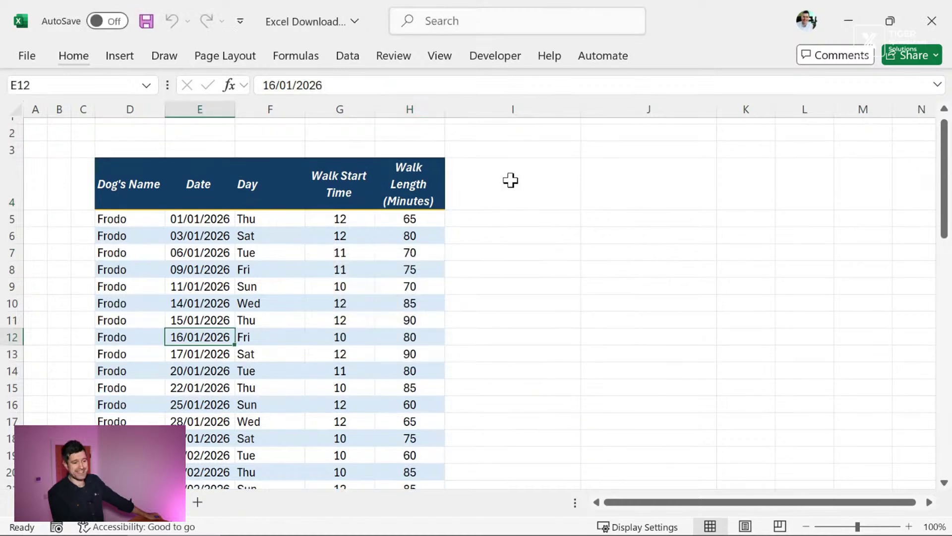
pyautogui.click(510, 180)
pyautogui.scroll(1, 510, 181)
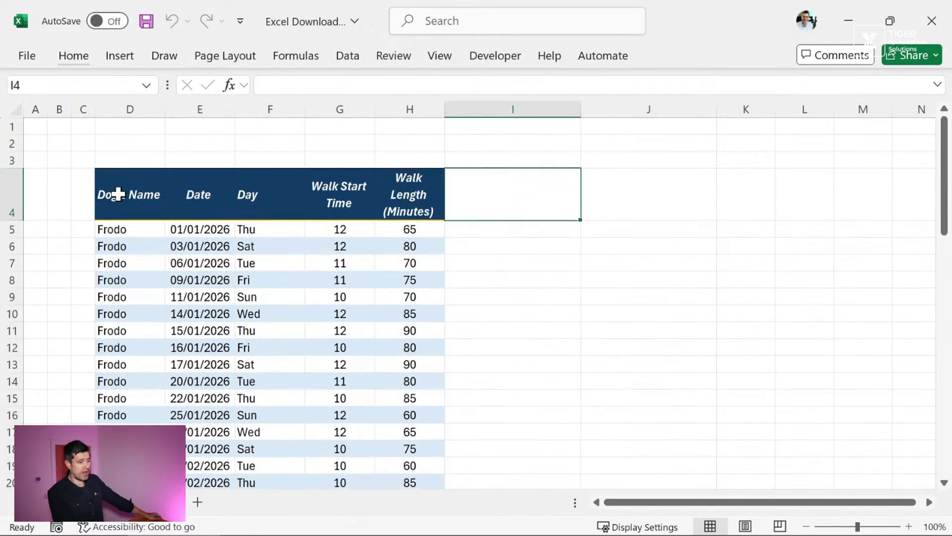
pyautogui.click(117, 189)
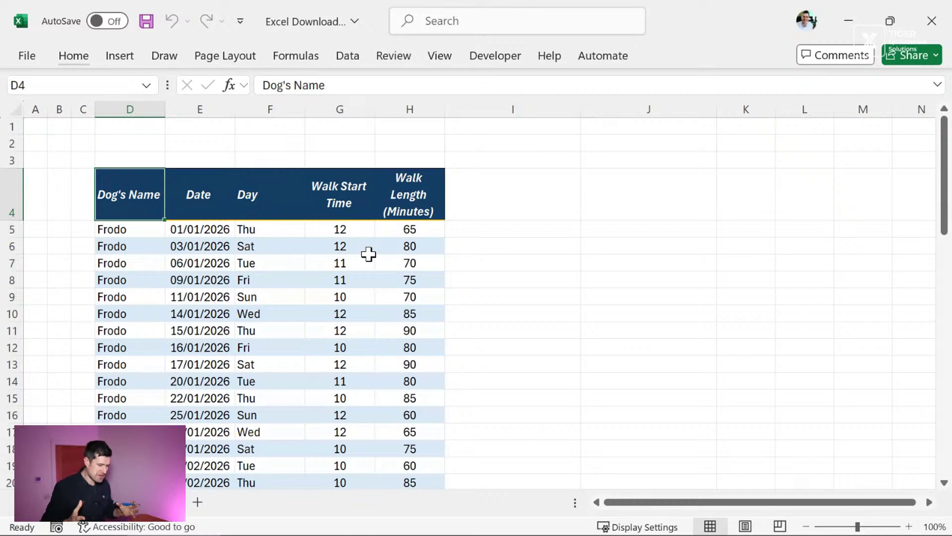
pyautogui.click(366, 250)
pyautogui.scroll(-1, 370, 255)
pyautogui.click(143, 180)
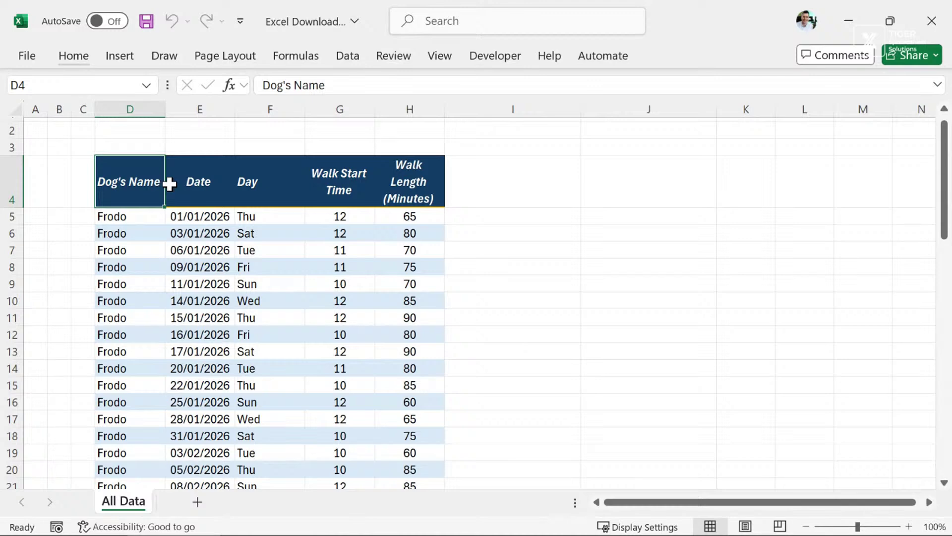
# Select the table range D4:H61 with Ctrl+Shift+Right and Ctrl+Shift+Down, then return to the top.
pyautogui.hotkey('ctrl', 'shift', 'Right')
pyautogui.hotkey('ctrl', 'shift', 'Down')
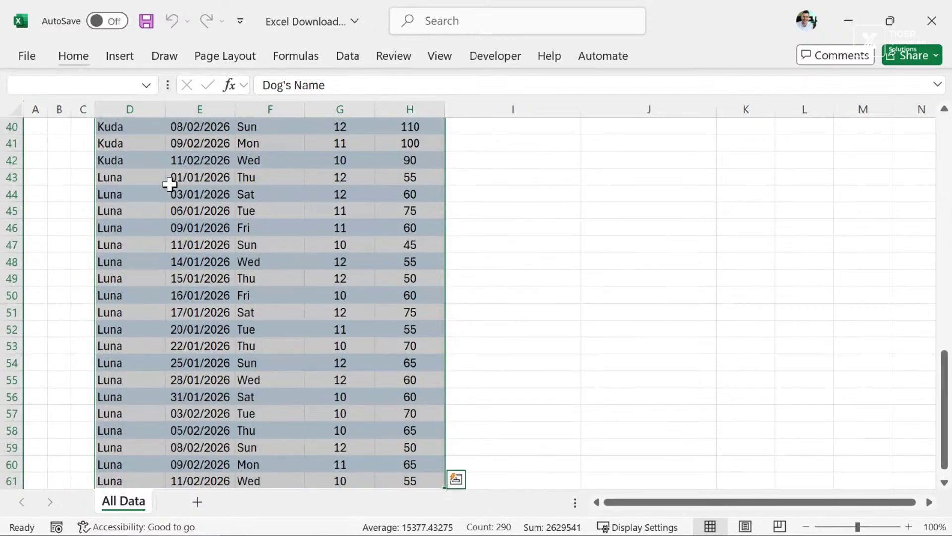
pyautogui.click(170, 185)
pyautogui.hotkey('ctrl', 'Up')
pyautogui.press('Left')
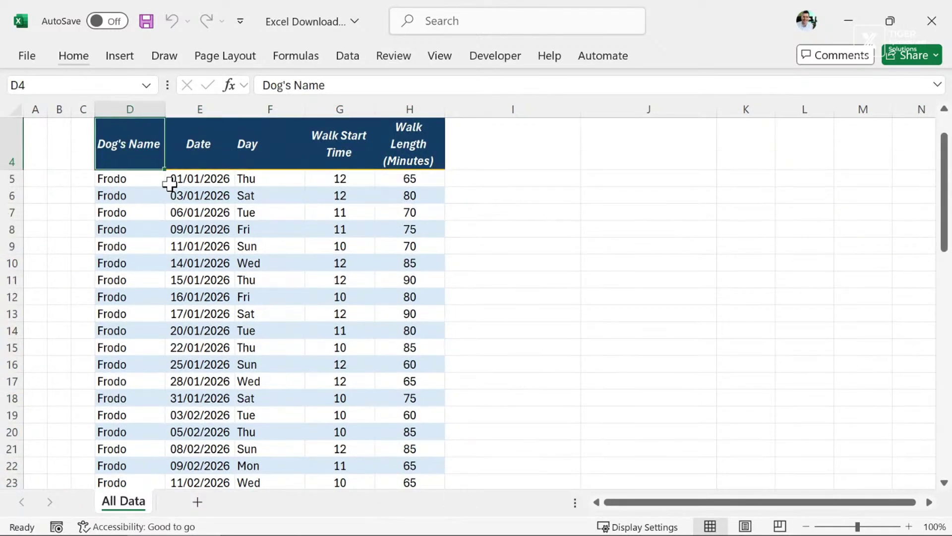
pyautogui.hotkey('ctrl', 'shift', 'Right')
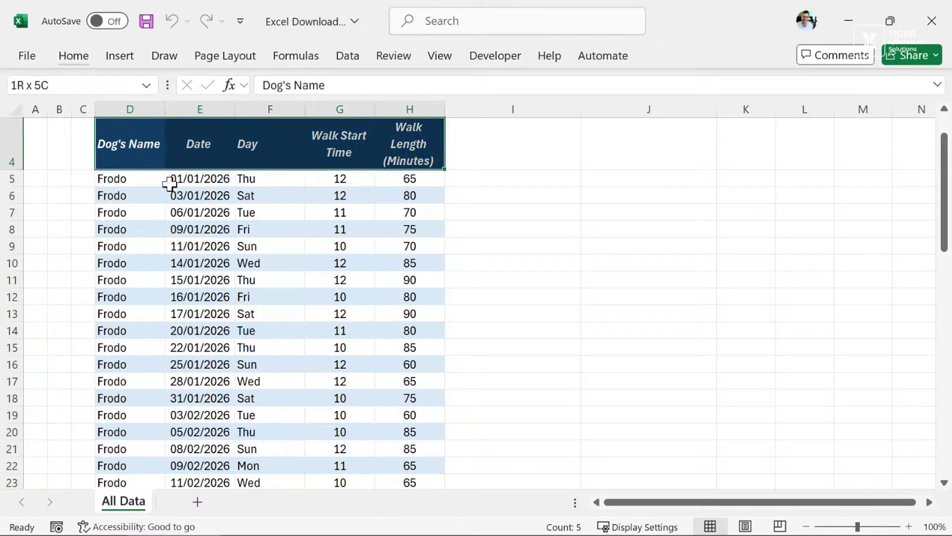
pyautogui.hotkey('ctrl', 'shift', 'Down')
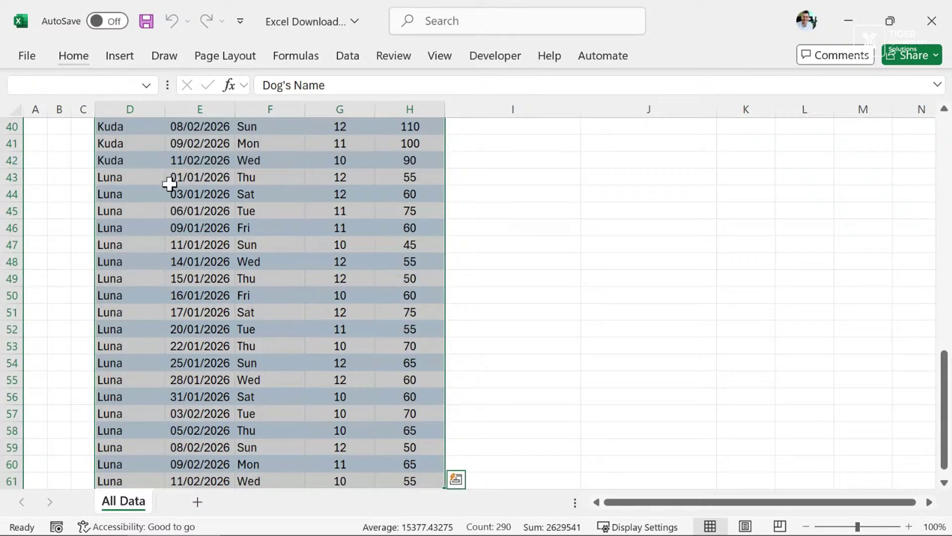
pyautogui.scroll(13, 169, 185)
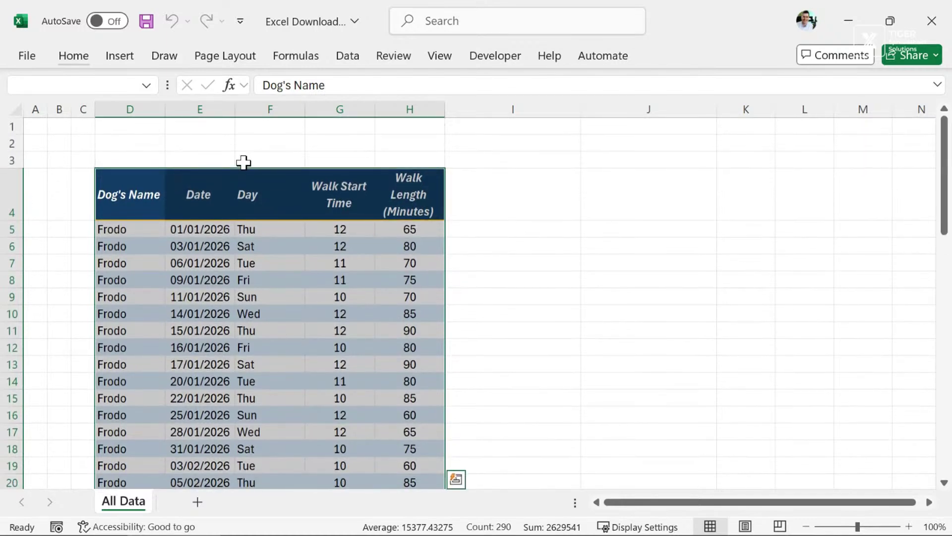
# Format D4:H61 as a table with the first Light style, then deselect it.
pyautogui.click(72, 56)
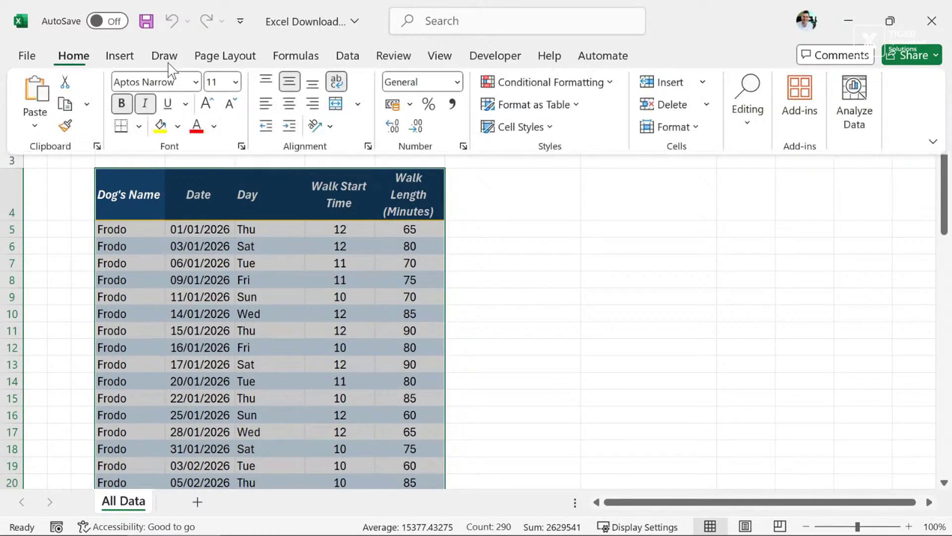
pyautogui.click(575, 104)
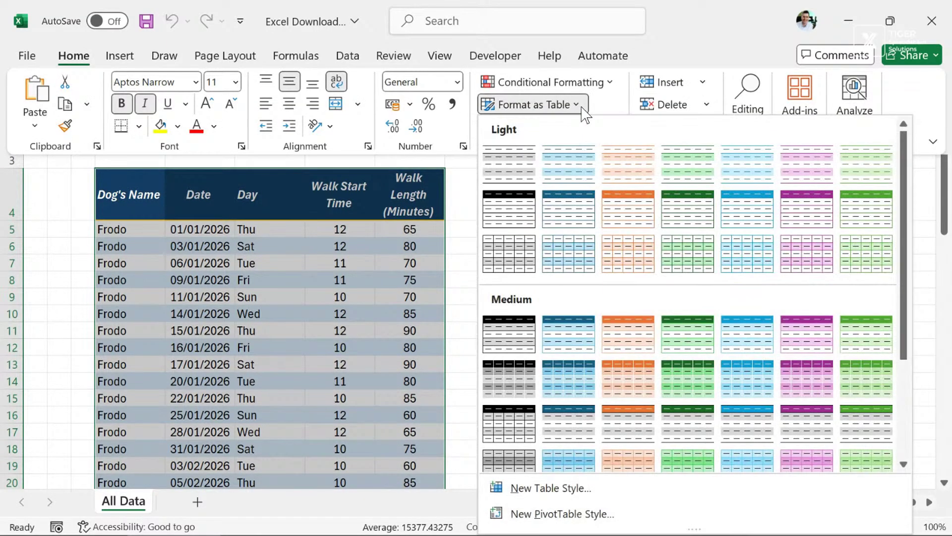
pyautogui.click(514, 163)
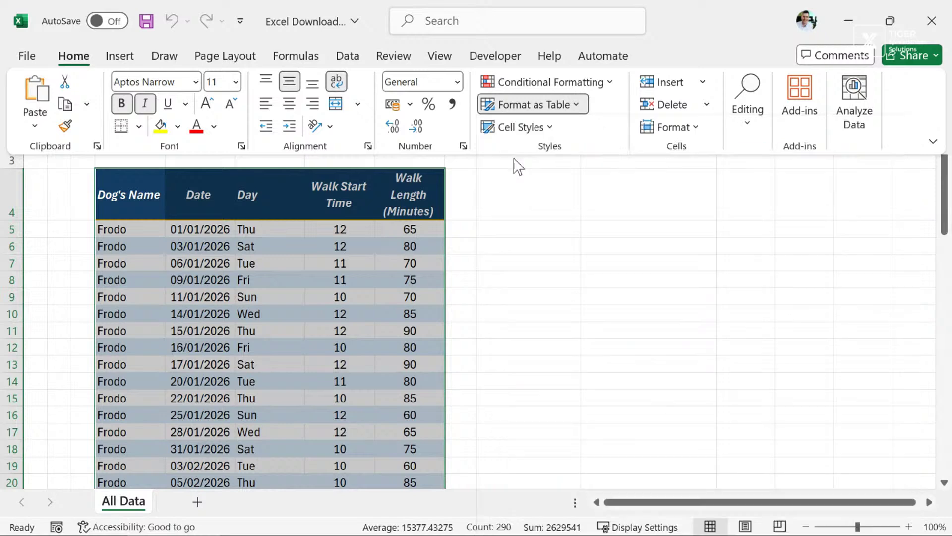
pyautogui.click(411, 315)
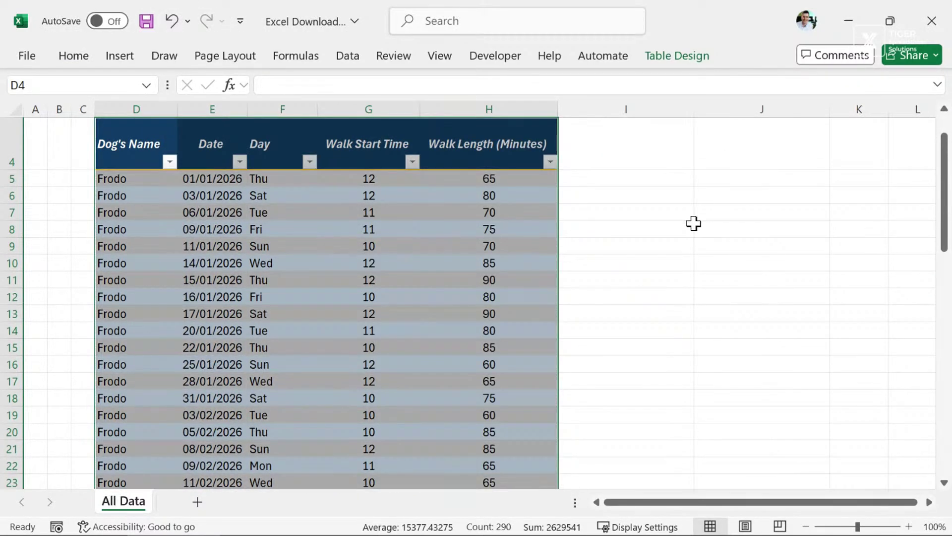
pyautogui.click(693, 223)
pyautogui.scroll(1, 694, 223)
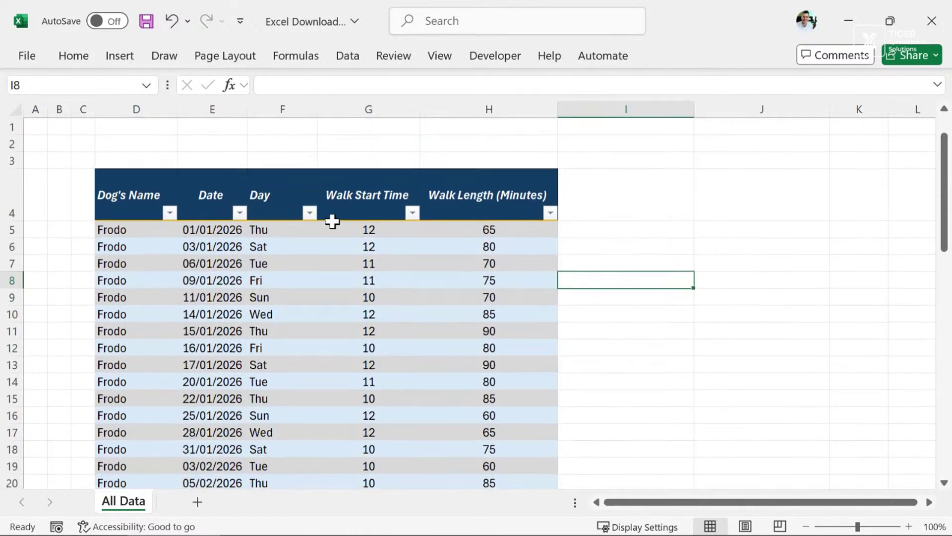
pyautogui.click(159, 143)
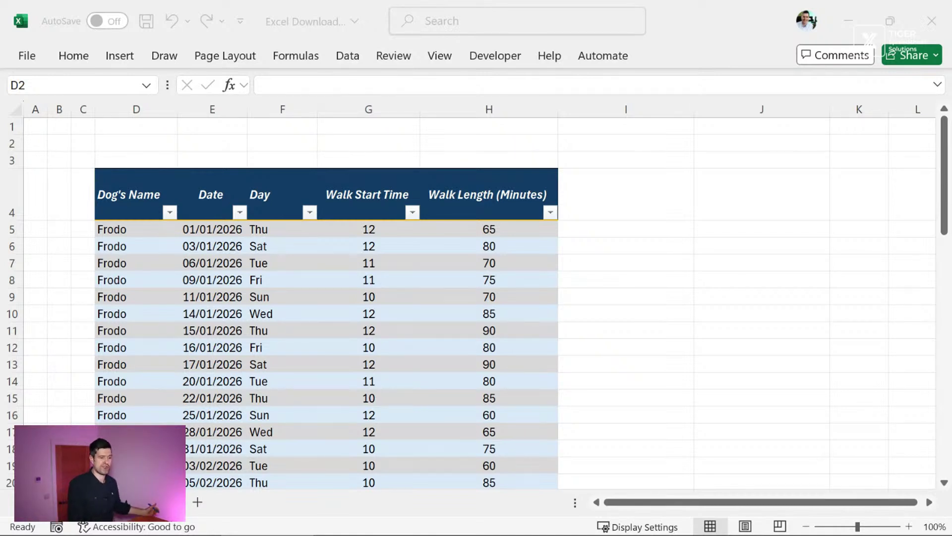
# Filter Dog's Name to Frodo only, leaving 19 of 57 records visible.
pyautogui.click(170, 212)
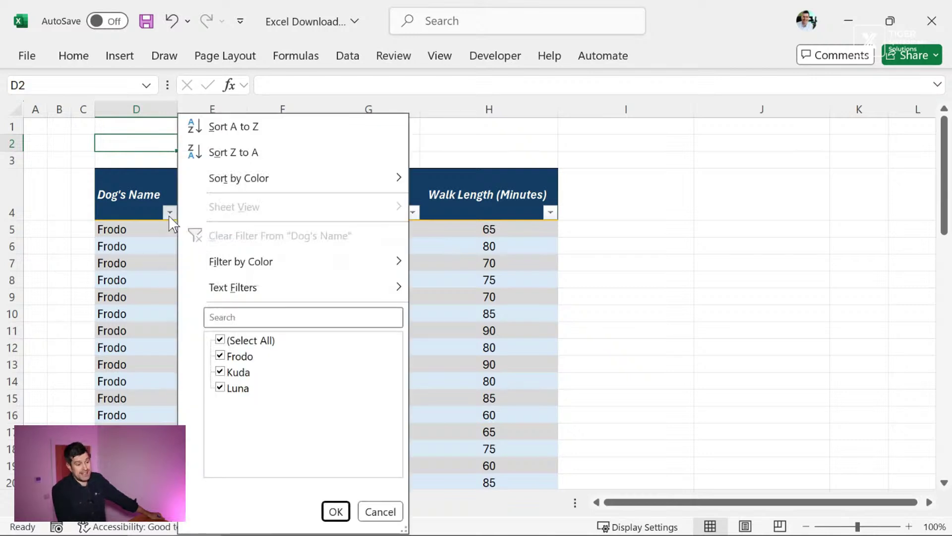
pyautogui.click(262, 343)
pyautogui.click(241, 357)
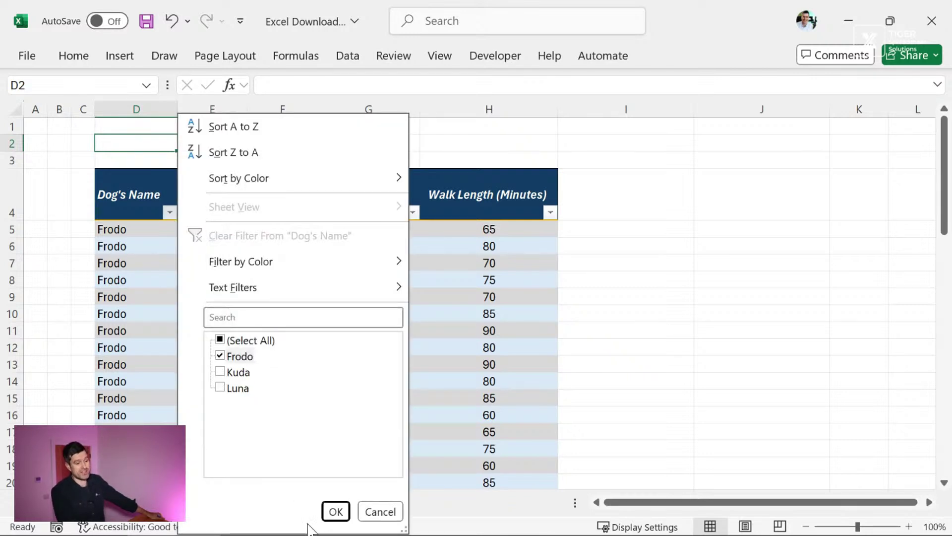
pyautogui.click(336, 512)
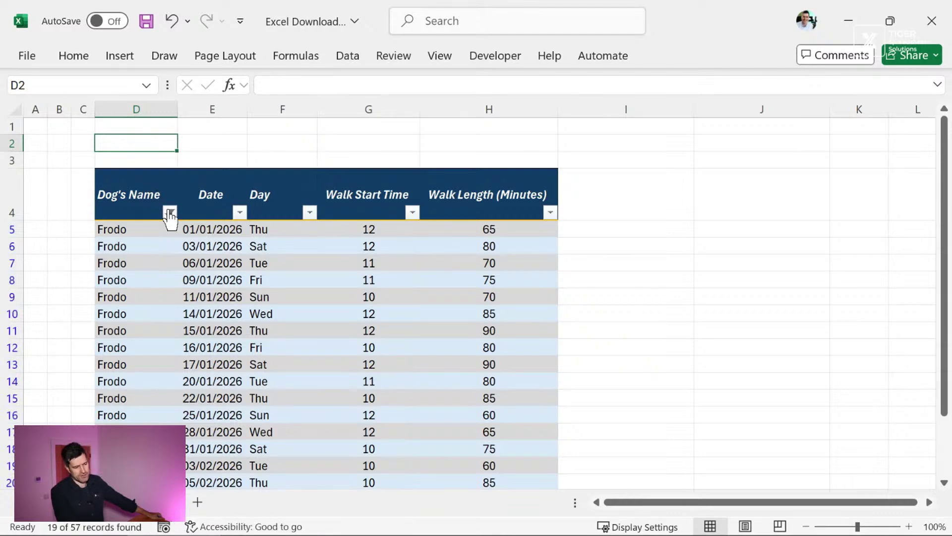
pyautogui.scroll(-5, 132, 304)
pyautogui.scroll(5, 132, 304)
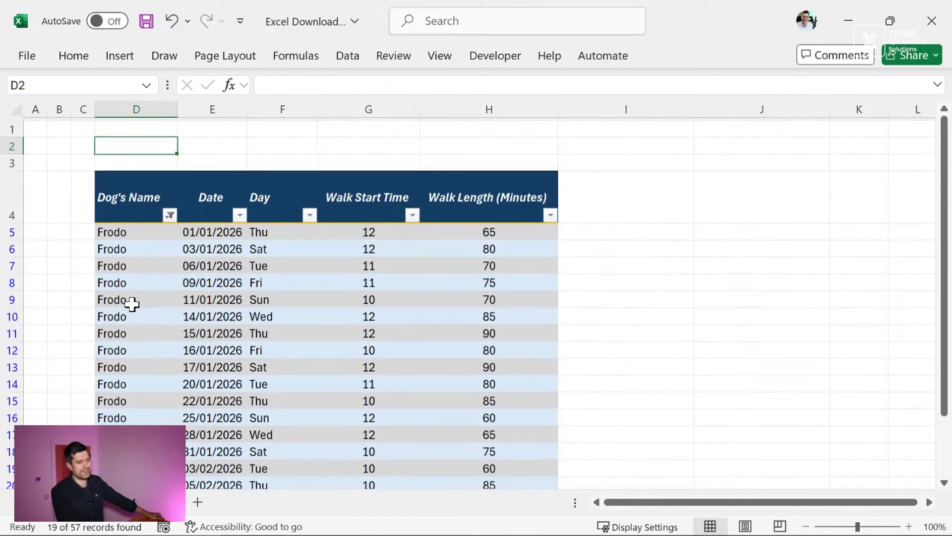
# Clear the Frodo filter from the table with Alt+A+C.
pyautogui.click(240, 287)
pyautogui.press('alt')
pyautogui.press('a')
pyautogui.press('c')
# Insert a Dog's Name slicer from Table Design showing Frodo, Kuda and Luna.
pyautogui.click(164, 249)
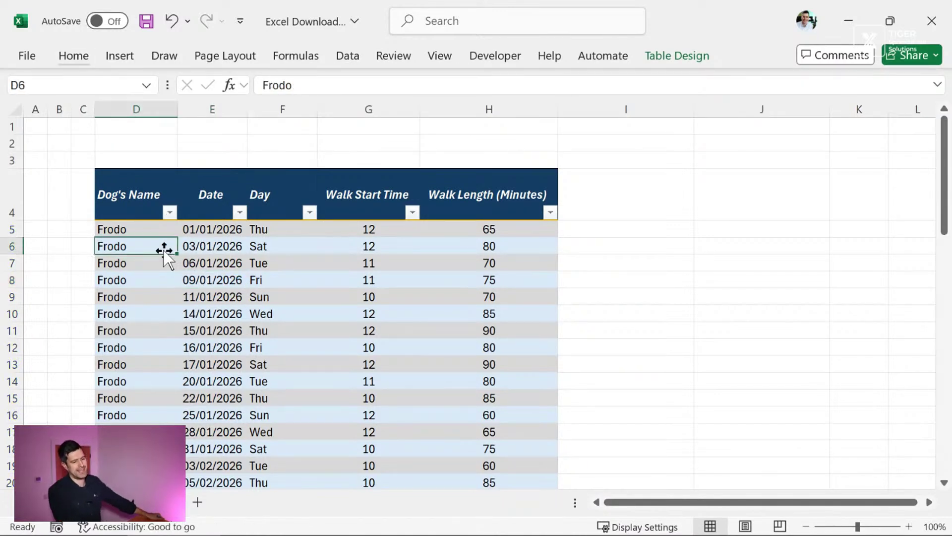
pyautogui.click(141, 186)
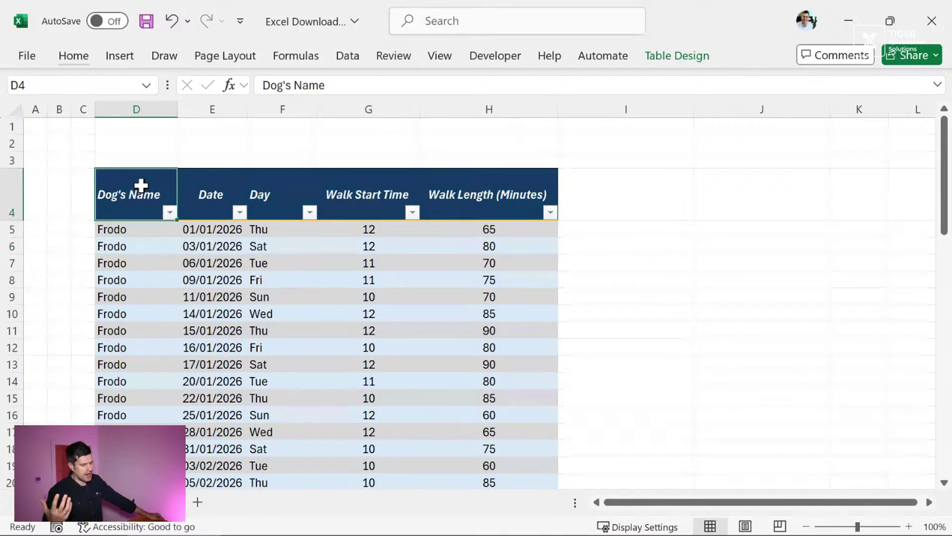
pyautogui.click(274, 191)
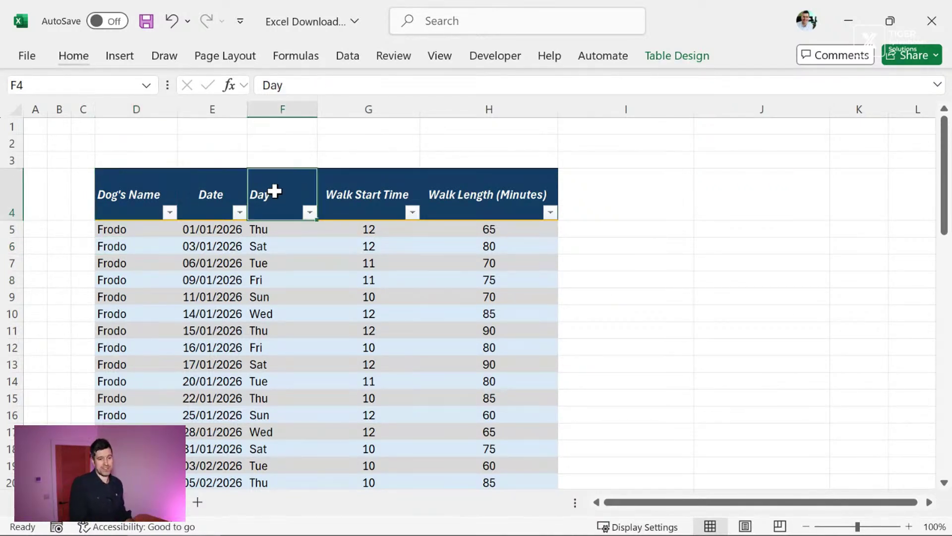
pyautogui.click(665, 63)
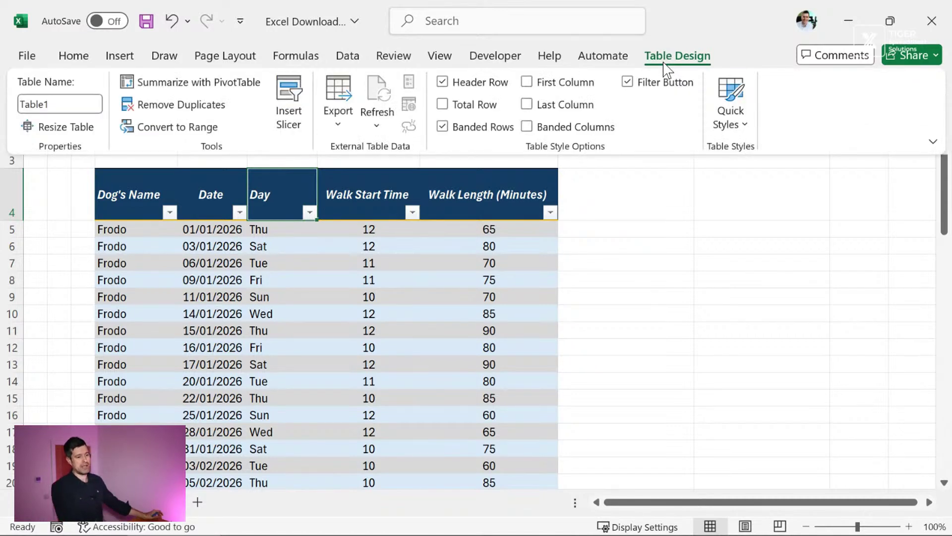
pyautogui.click(289, 116)
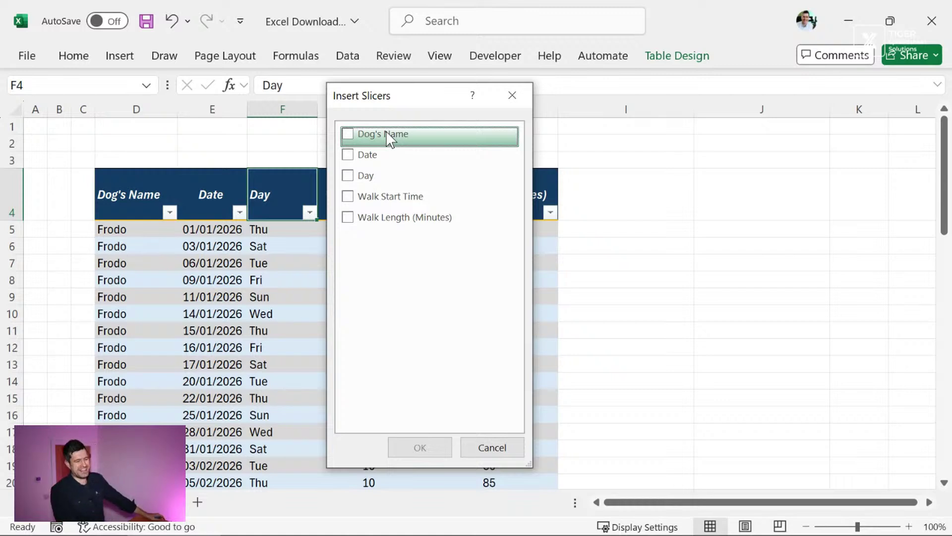
pyautogui.moveTo(440, 98); pyautogui.dragTo(731, 105)
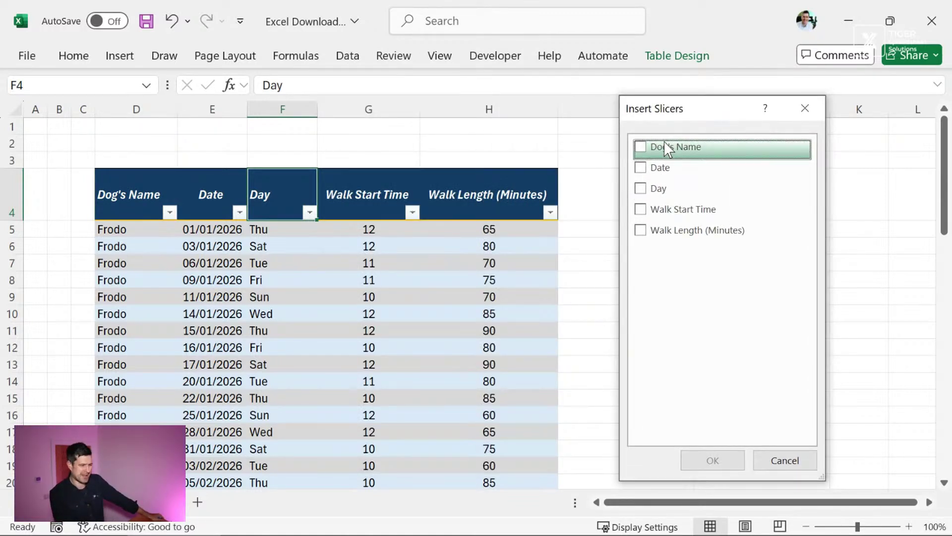
pyautogui.click(644, 146)
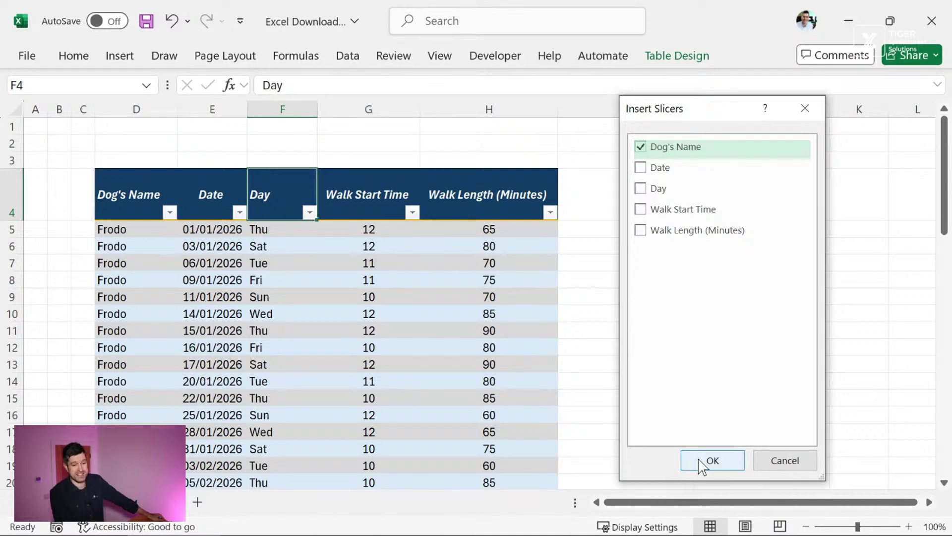
pyautogui.click(713, 461)
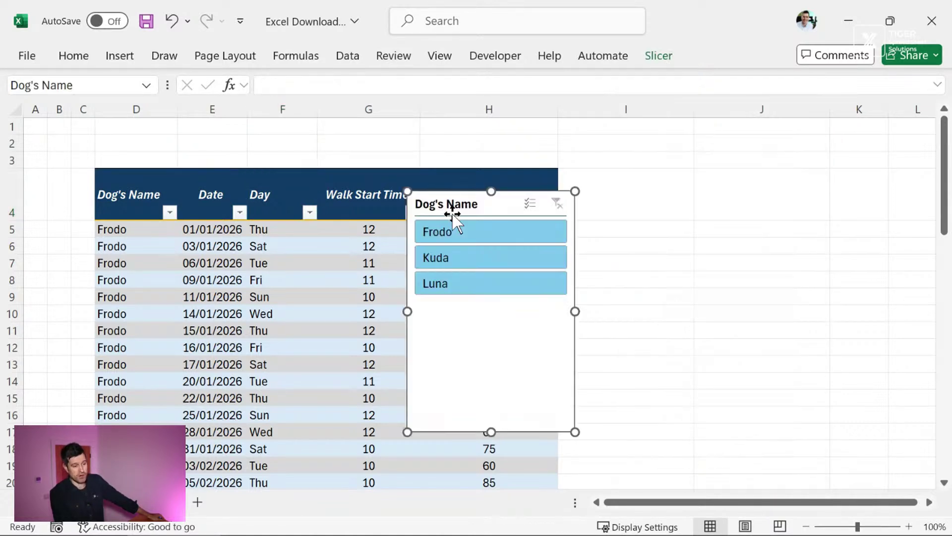
# Move the slicer right of the table and test filtering to Frodo, Kuda and Luna.
pyautogui.moveTo(452, 205); pyautogui.dragTo(646, 187)
pyautogui.click(658, 218)
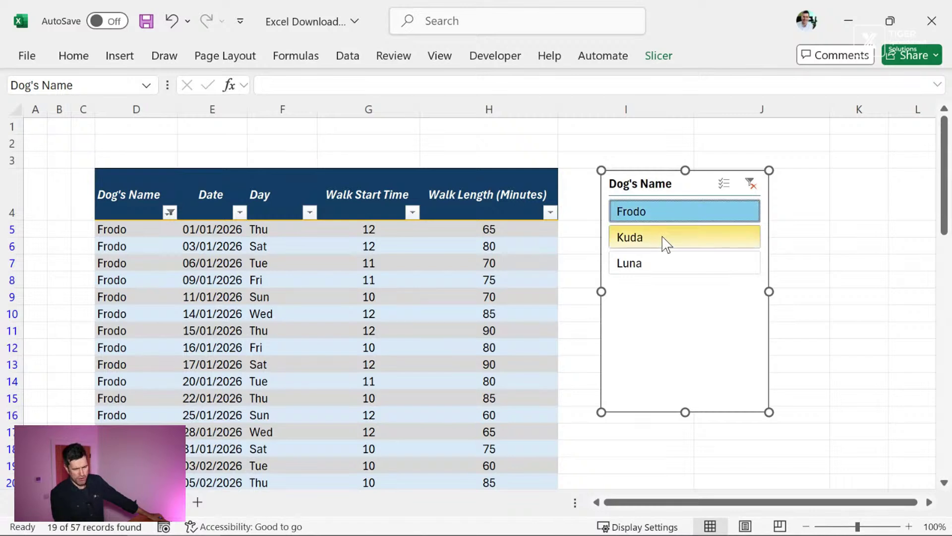
pyautogui.click(666, 241)
pyautogui.click(666, 263)
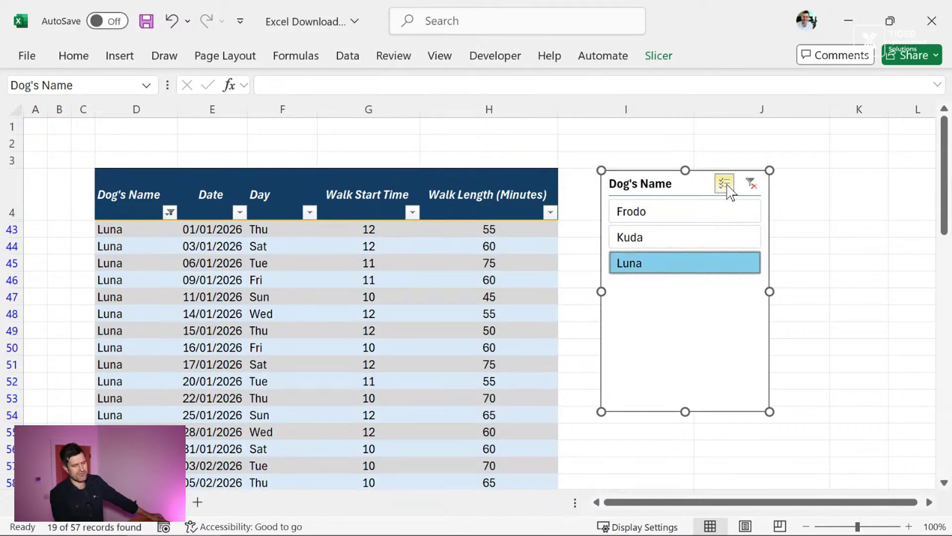
# Enable Multi-Select to show Kuda with Luna, then clear the slicer filter.
pyautogui.click(725, 183)
pyautogui.click(683, 248)
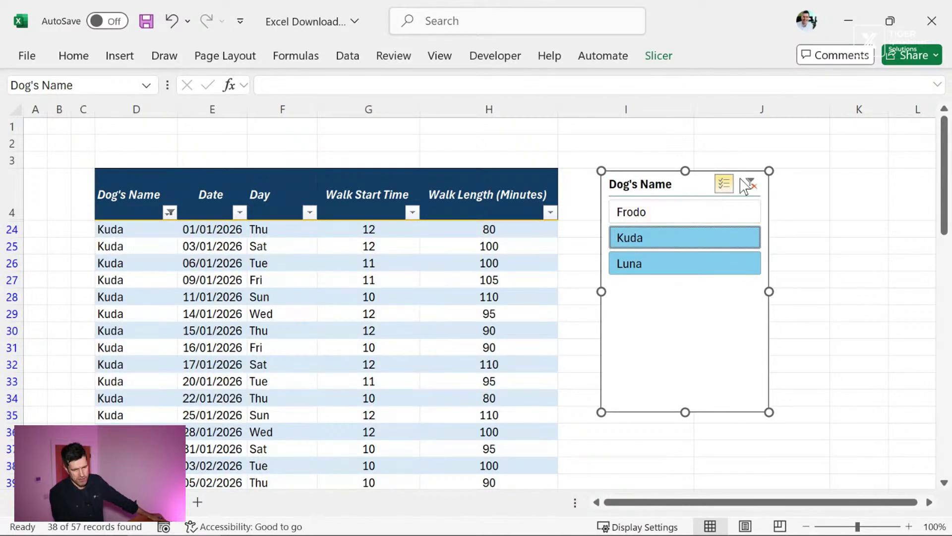
pyautogui.click(751, 184)
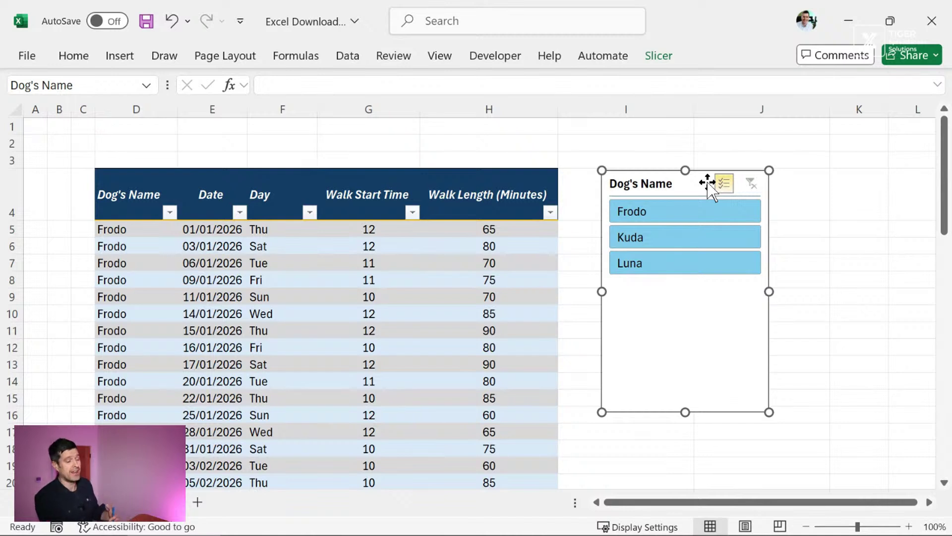
pyautogui.click(583, 142)
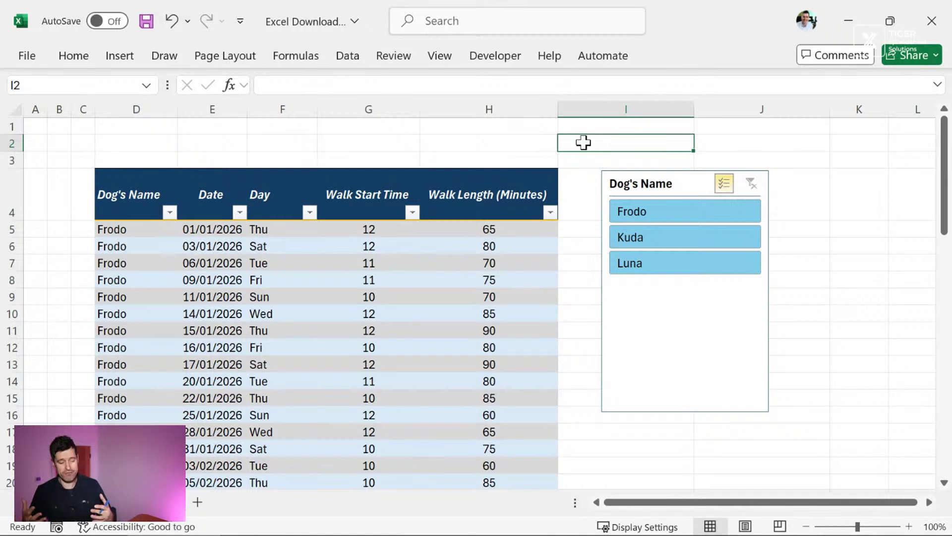
# Add a new blank Sheet4 and select cell C4.
pyautogui.click(199, 503)
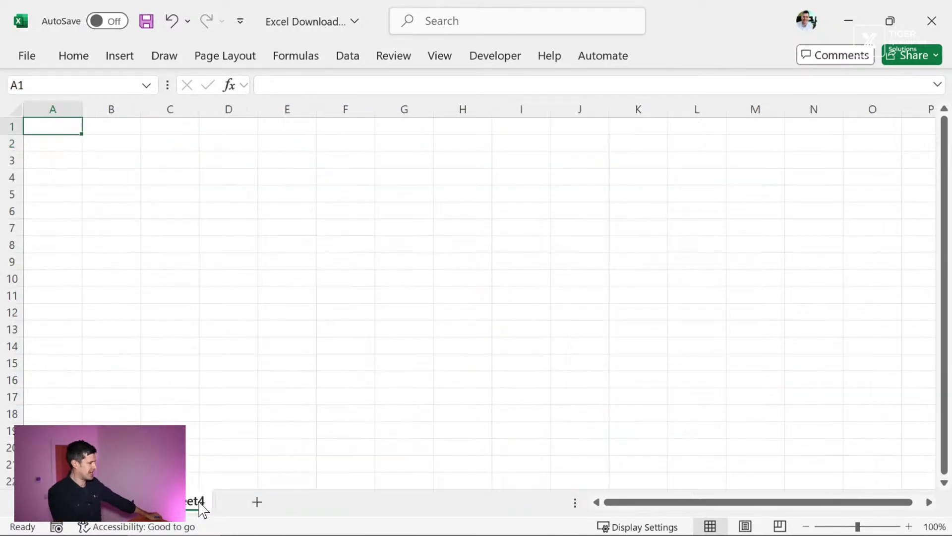
pyautogui.click(143, 158)
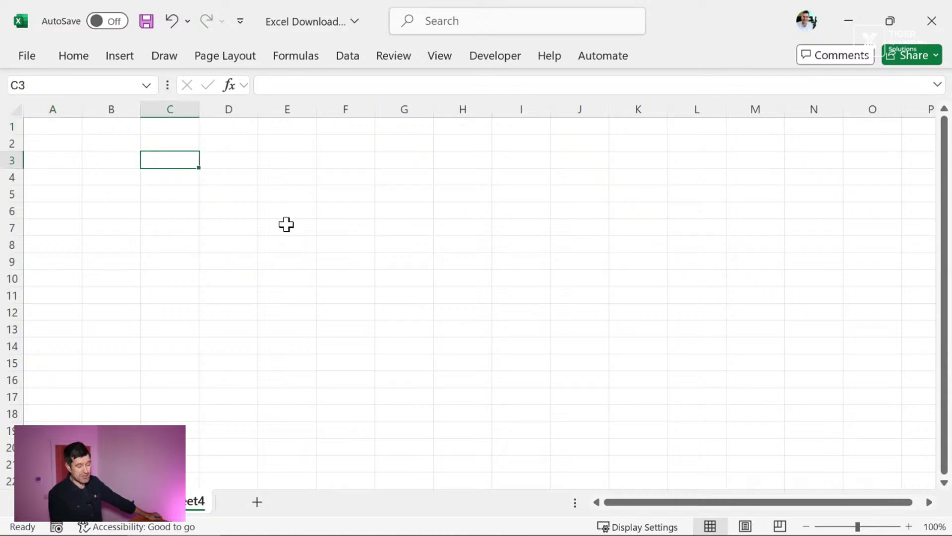
pyautogui.press('Left')
pyautogui.press('Down')
pyautogui.press('Right')
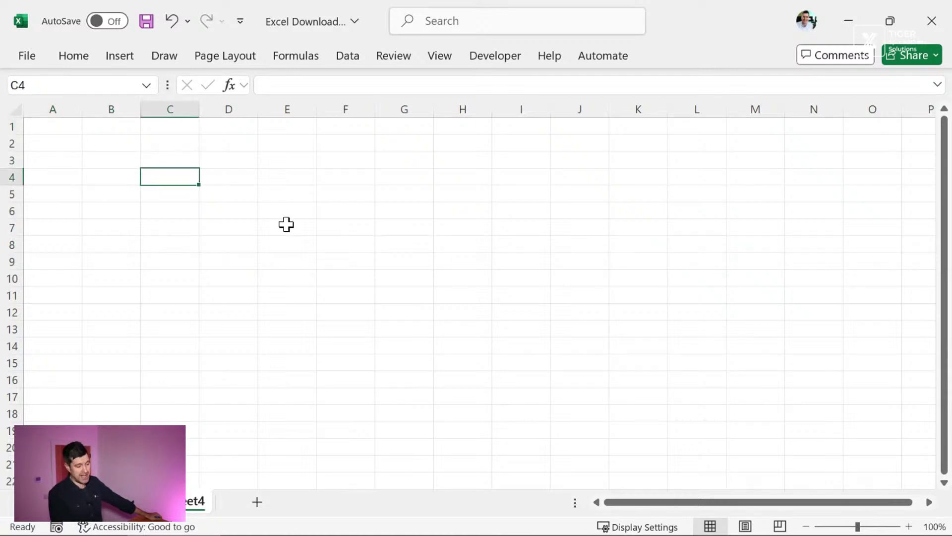
# Copy the whole dog-walk table from the data sheet.
pyautogui.hotkey('ctrl', 'pageup')
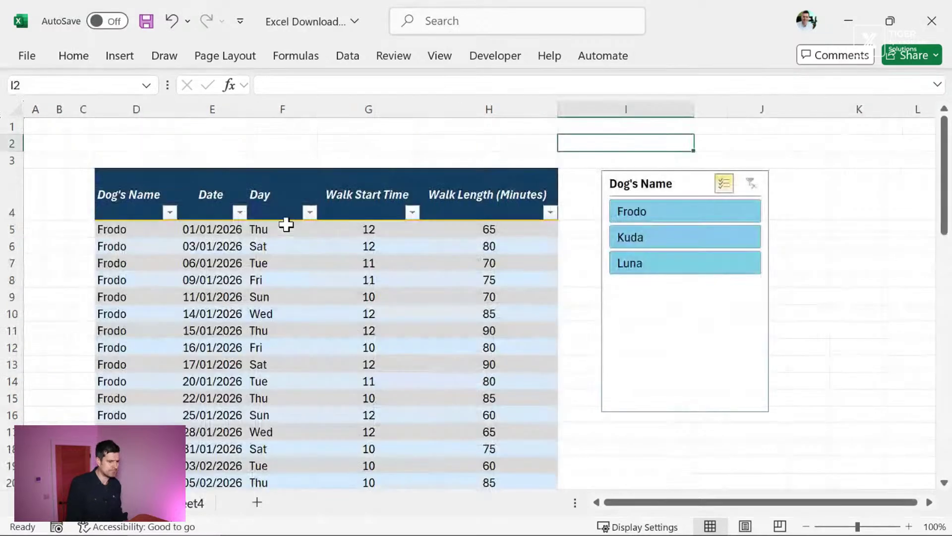
pyautogui.click(132, 195)
pyautogui.press('alt')
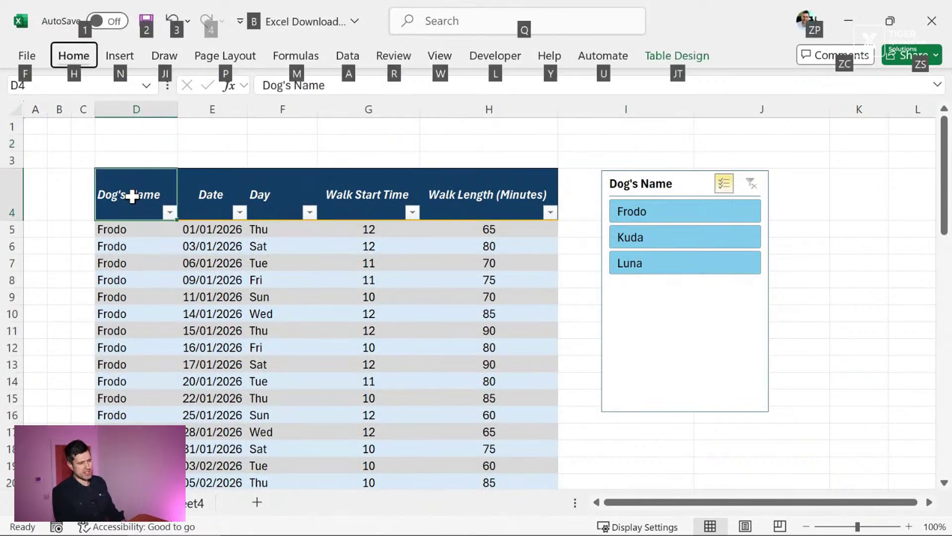
pyautogui.press('alt')
pyautogui.hotkey('ctrl', 'shift', 'Right')
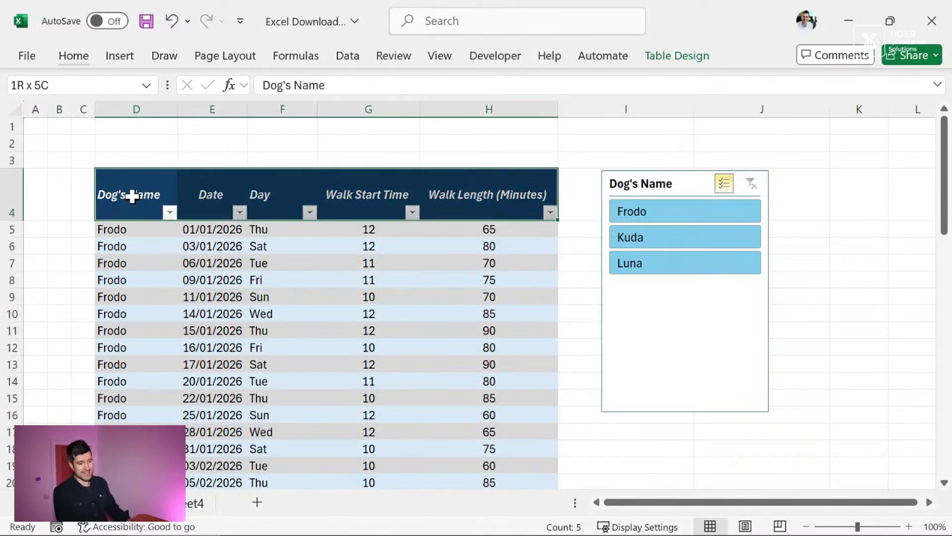
pyautogui.hotkey('ctrl', 'shift', 'Down')
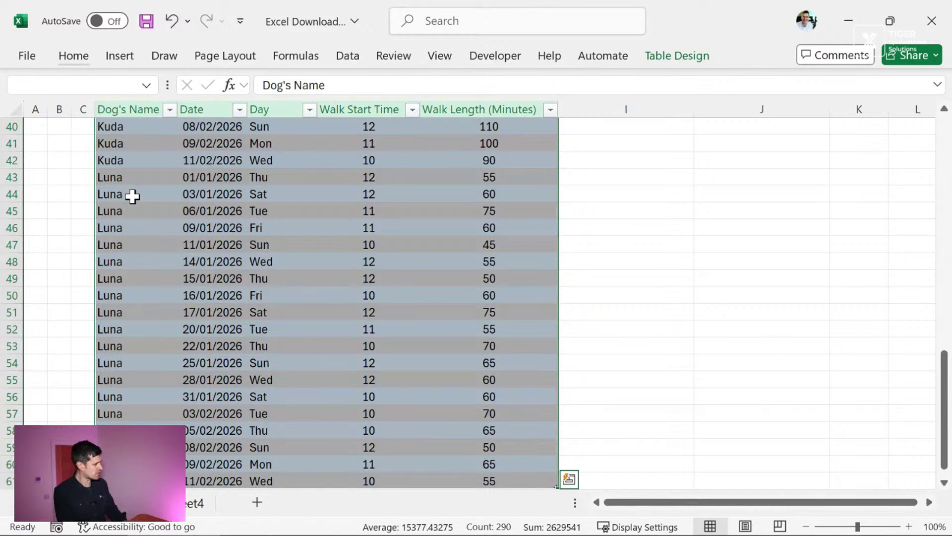
pyautogui.hotkey('ctrl', 'c')
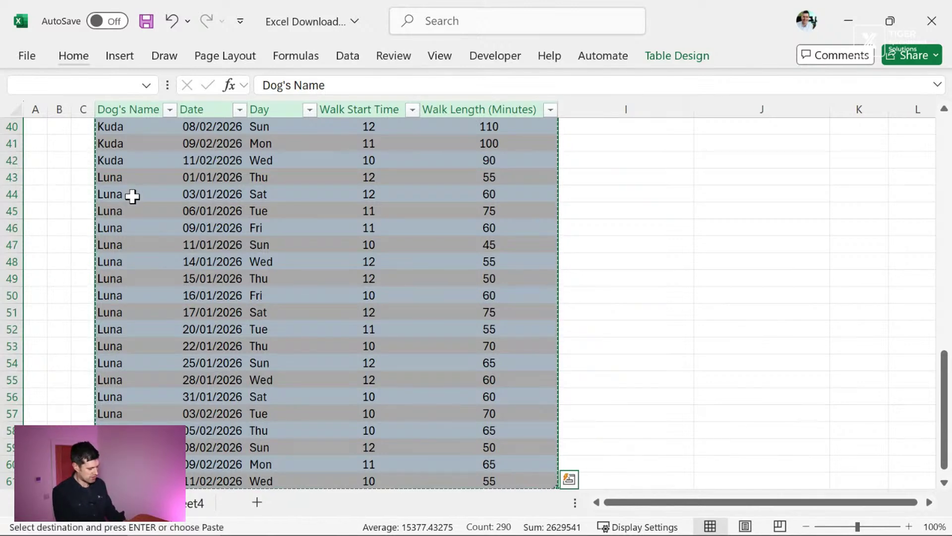
pyautogui.hotkey('shift', 'pagedown')
pyautogui.hotkey('ctrl', 'Up')
# Paste the table's formats, then its values, into Sheet4 at C4.
pyautogui.hotkey('ctrl', 'pagedown')
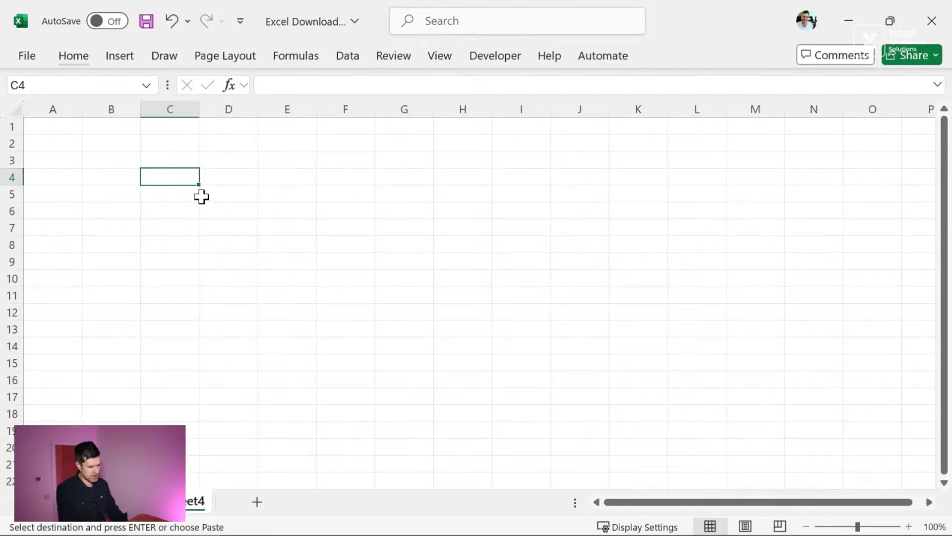
pyautogui.hotkey('ctrl', 'alt', 'v')
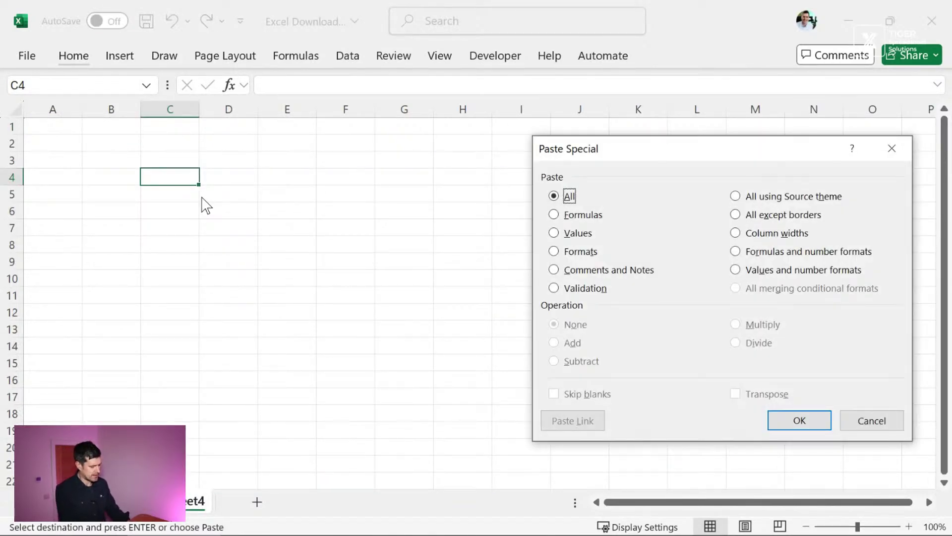
pyautogui.press('t')
pyautogui.press('Return')
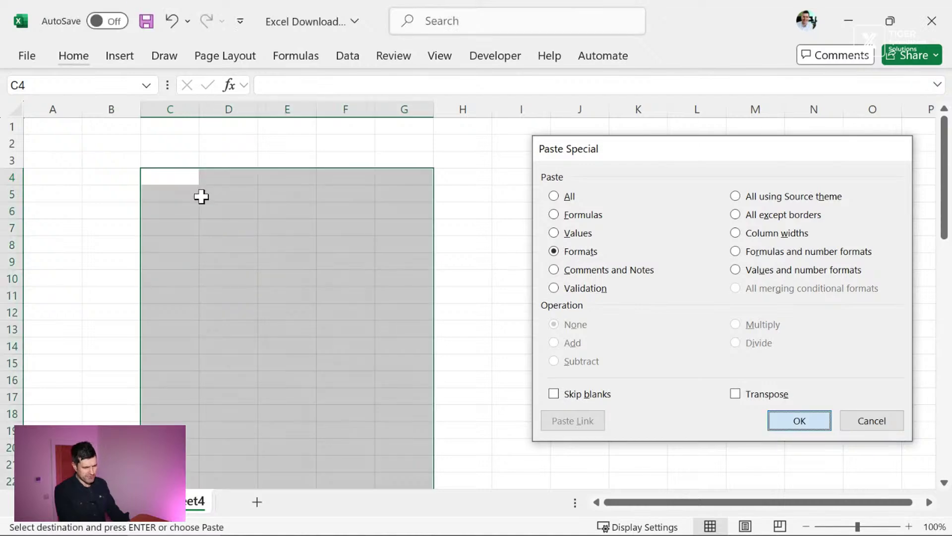
pyautogui.hotkey('ctrl', 'alt', 'v')
pyautogui.press('v')
pyautogui.press('Return')
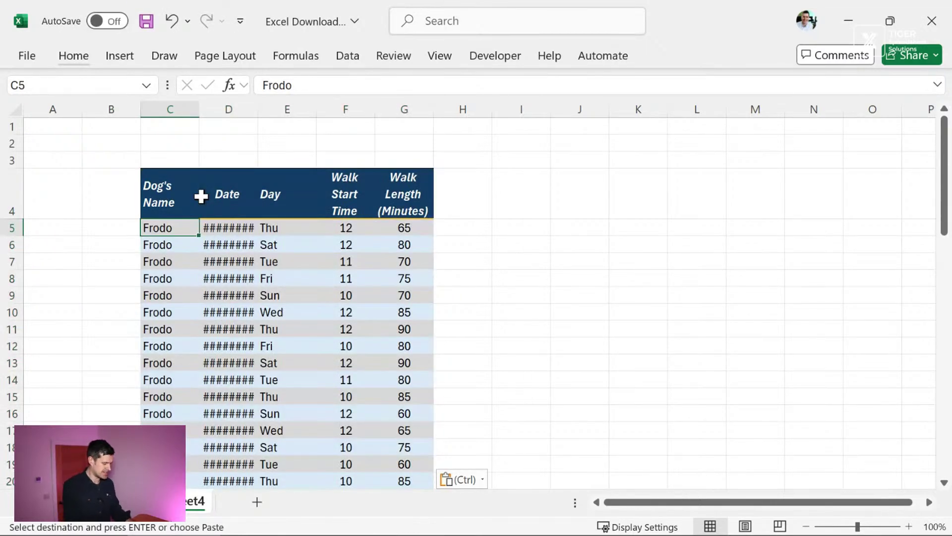
# Paste the original table's column widths onto the Sheet4 header row.
pyautogui.hotkey('ctrl', 'shift', 'Right')
pyautogui.hotkey('shift', 'Up')
pyautogui.scroll(-1, 201, 197)
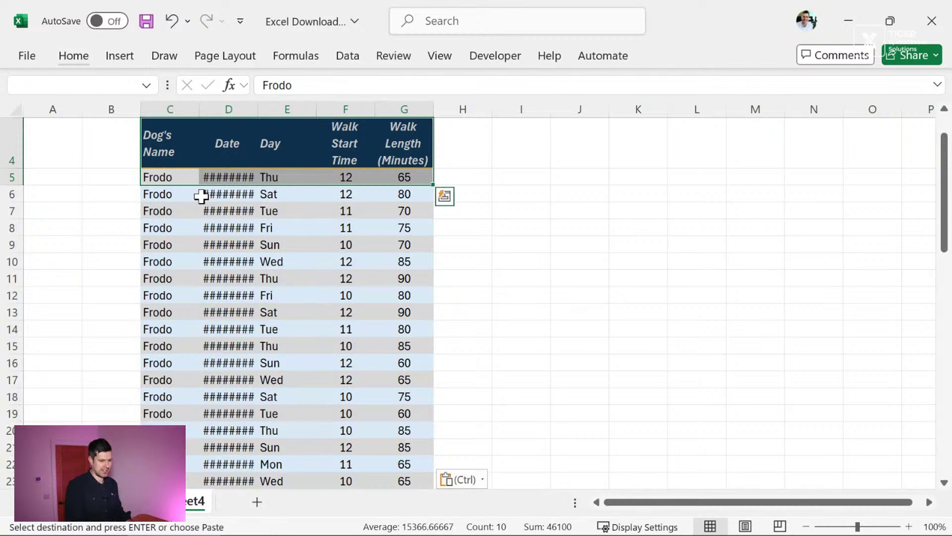
pyautogui.press('Up')
pyautogui.hotkey('shift', 'Right')
pyautogui.hotkey('shift', 'Right')
pyautogui.hotkey('shift', 'Right')
pyautogui.hotkey('shift', 'Right')
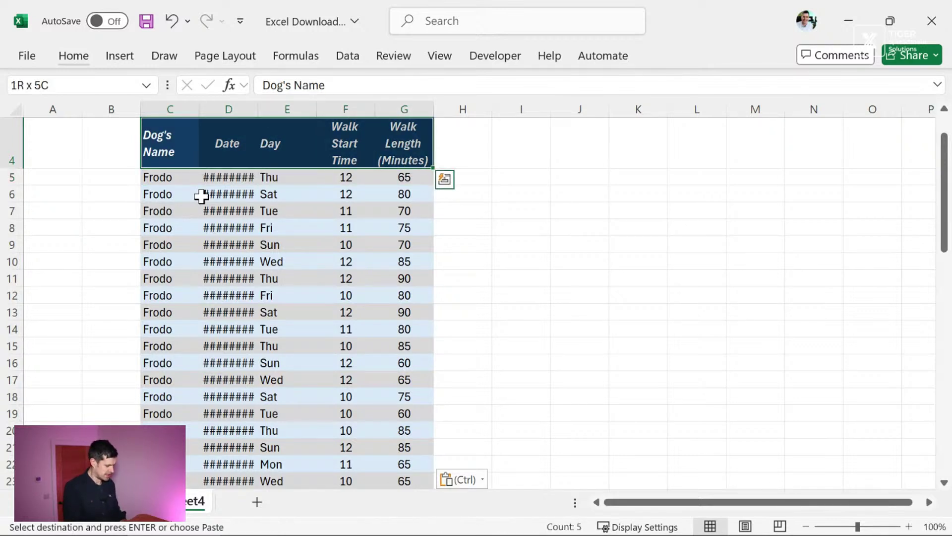
pyautogui.hotkey('ctrl', 'alt', 'v')
pyautogui.press('w')
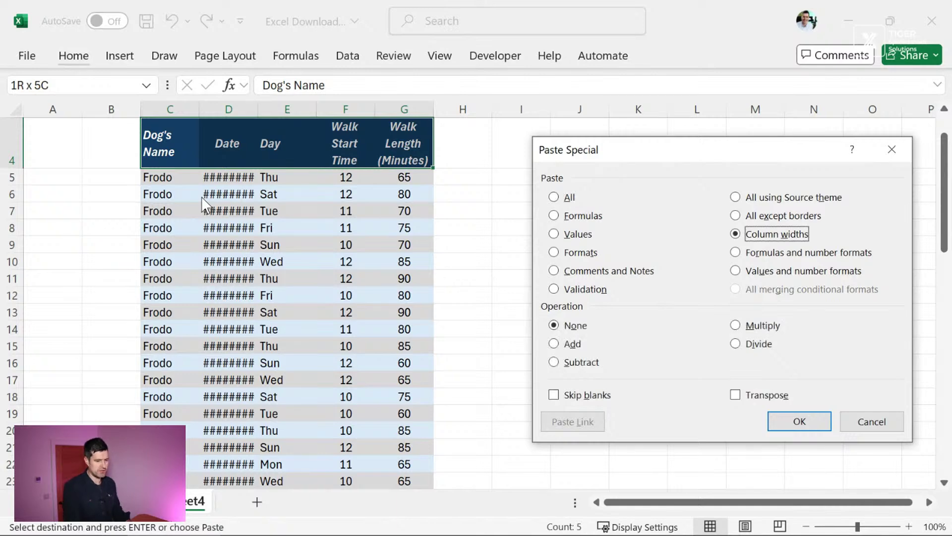
pyautogui.press('Return')
pyautogui.press('Up')
pyautogui.press('Up')
pyautogui.press('Up')
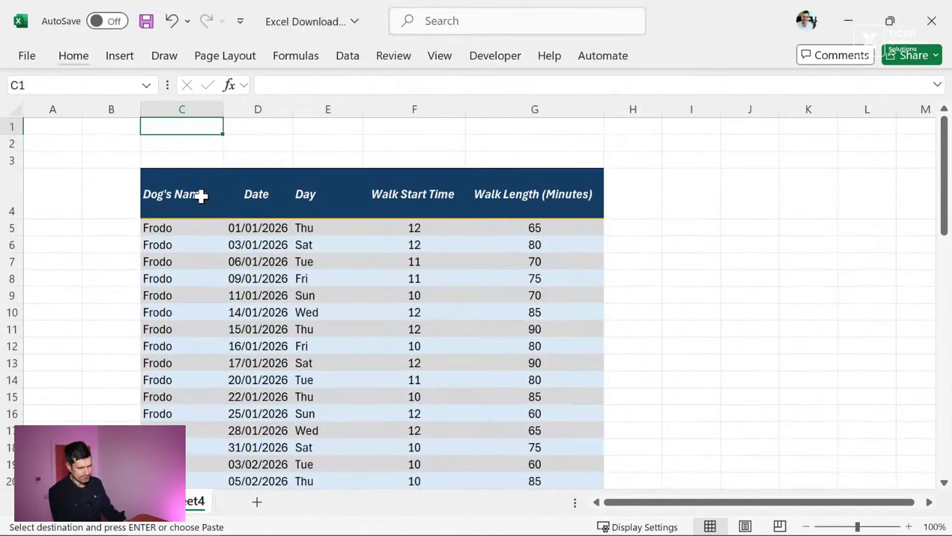
# Narrow columns A and B to width 3 using the Alt+H+O+W column-width shortcut.
pyautogui.click(201, 196)
pyautogui.press('Left')
pyautogui.press('Down')
pyautogui.press('Left')
pyautogui.press('Up')
pyautogui.hotkey('shift', 'Right')
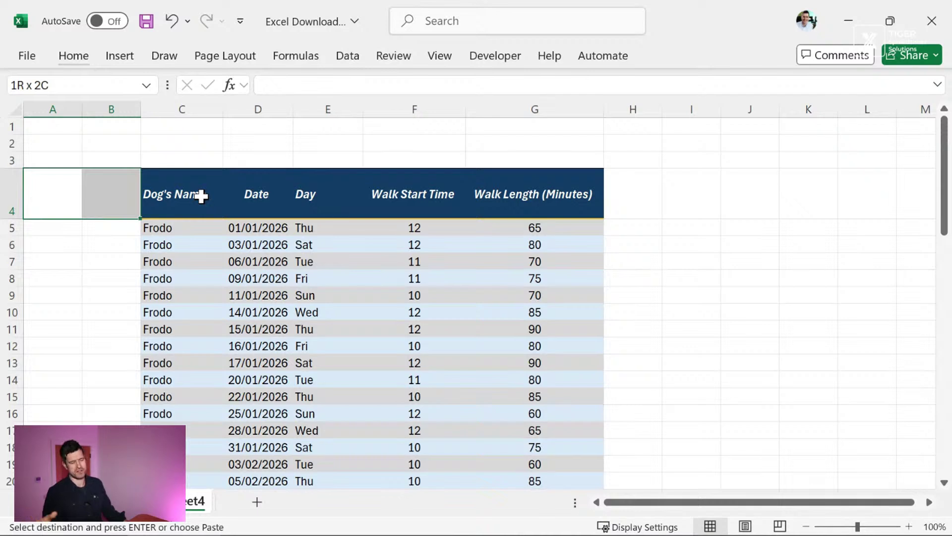
pyautogui.press('alt')
pyautogui.write('how3')
pyautogui.press('Return')
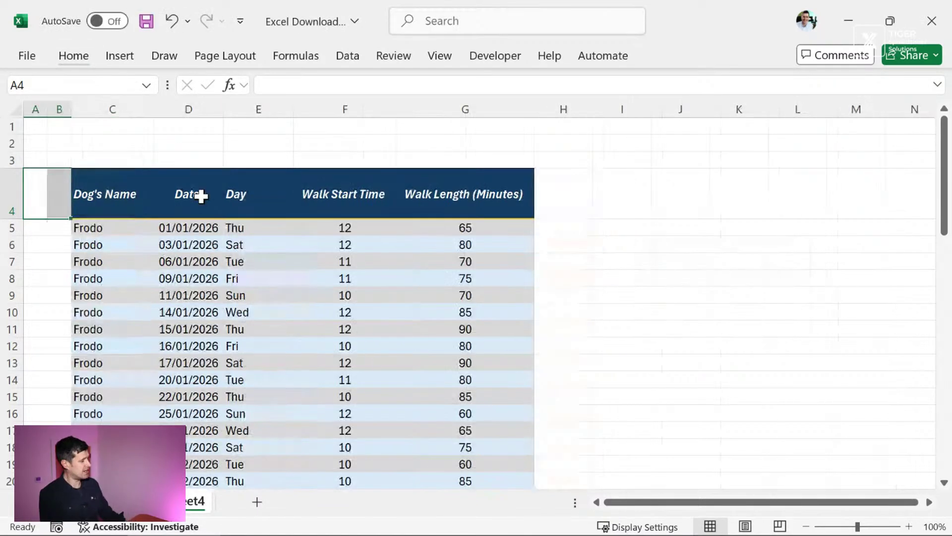
pyautogui.press('Down')
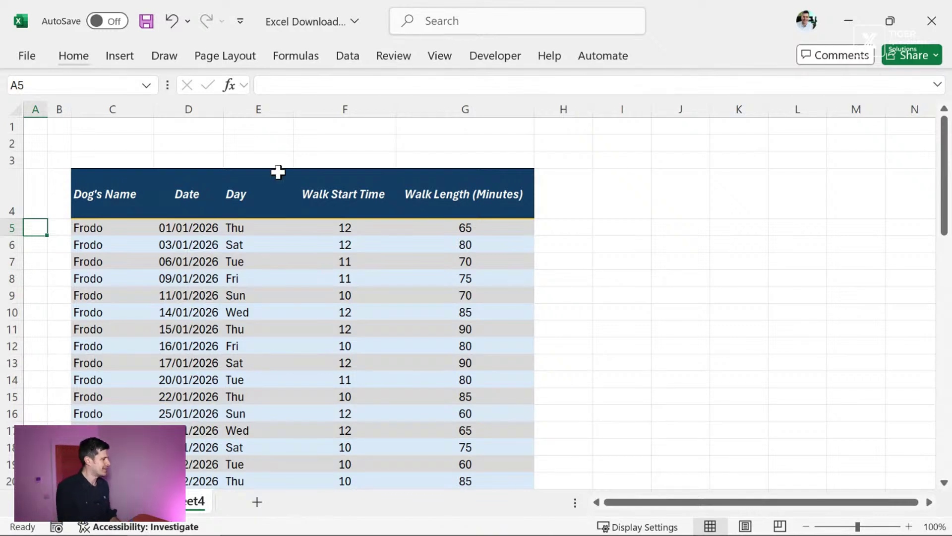
pyautogui.click(502, 236)
pyautogui.click(143, 196)
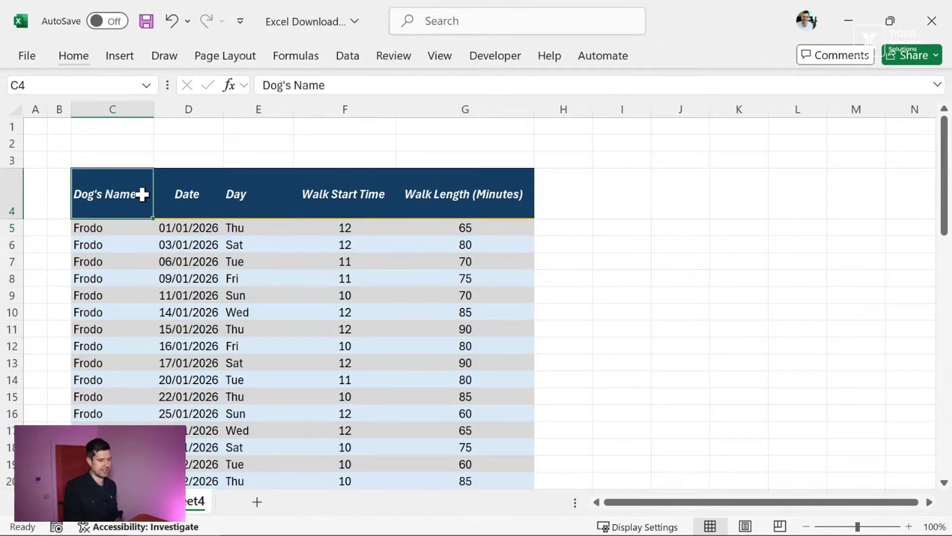
# Clear the pasted table rows from Sheet4, starting at C5.
pyautogui.click(121, 227)
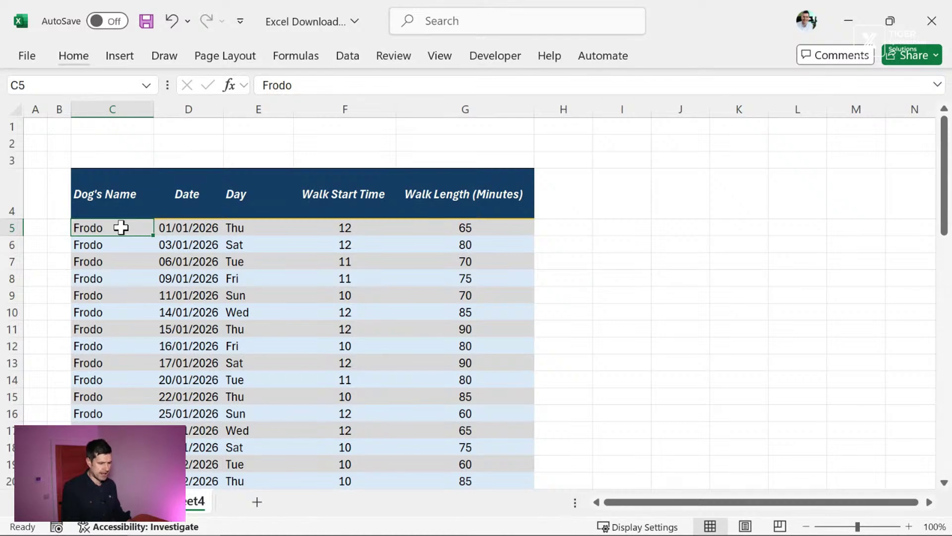
pyautogui.hotkey('ctrl', 'shift', 'Right')
pyautogui.hotkey('ctrl', 'shift', 'Down')
pyautogui.hotkey('ctrl', 'BackSpace')
pyautogui.press('Delete')
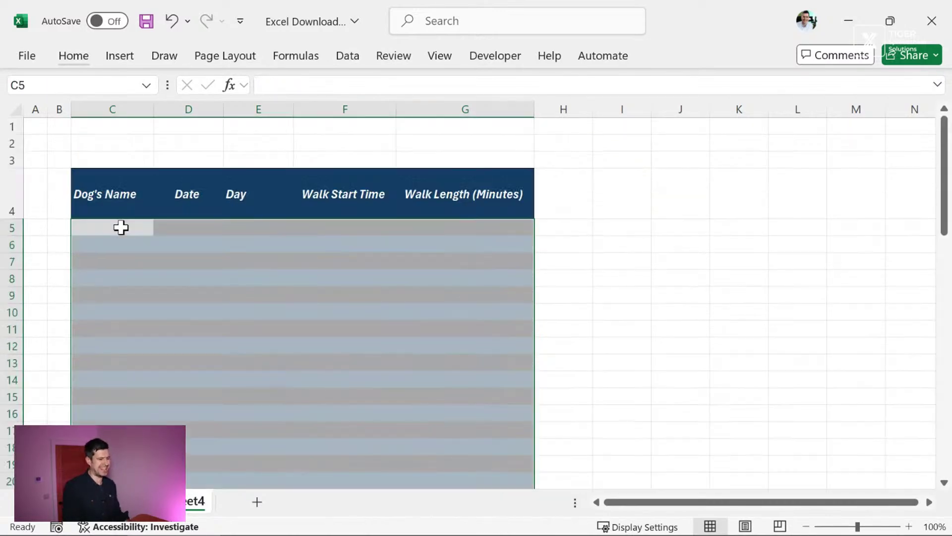
# Start a FILTER formula in C5 with Table1 as its array argument.
pyautogui.click(121, 227)
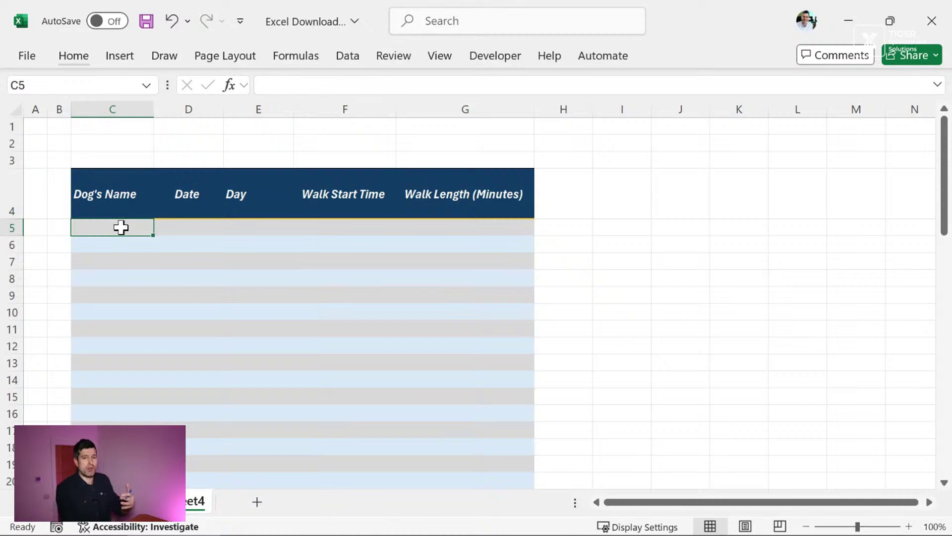
pyautogui.write('=filter')
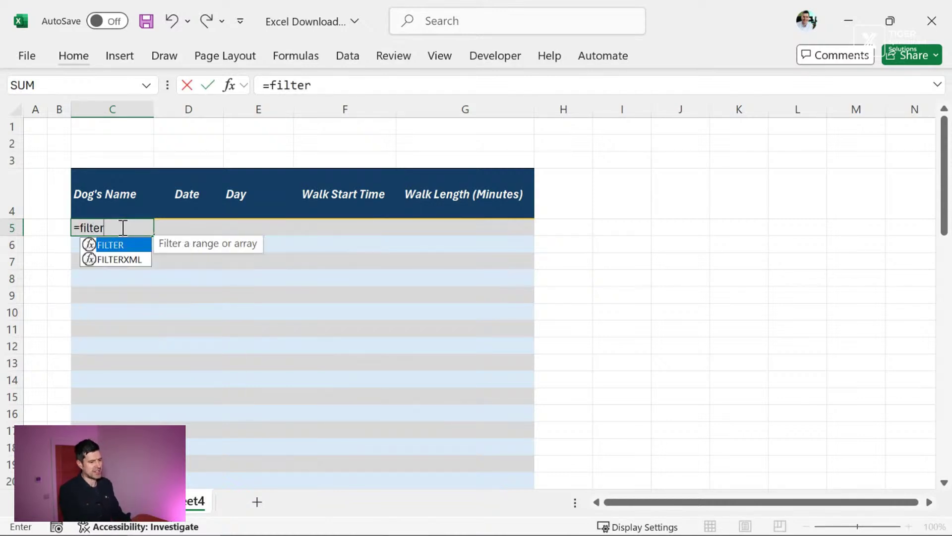
pyautogui.write('(')
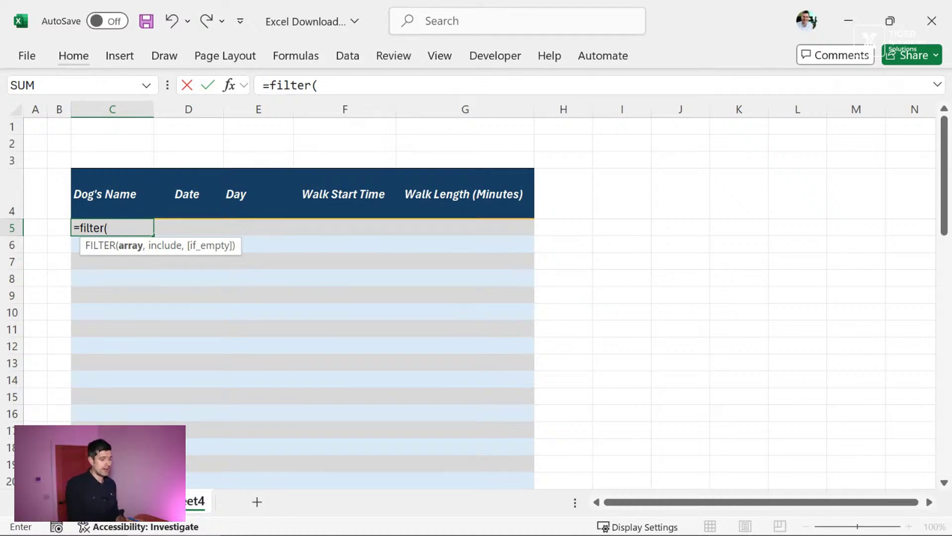
pyautogui.hotkey('ctrl', 'pageup')
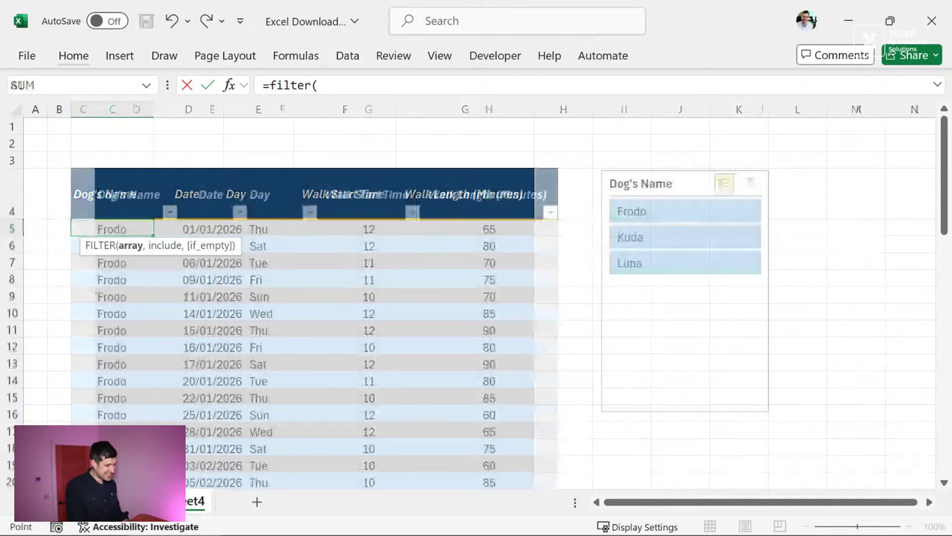
pyautogui.click(135, 224)
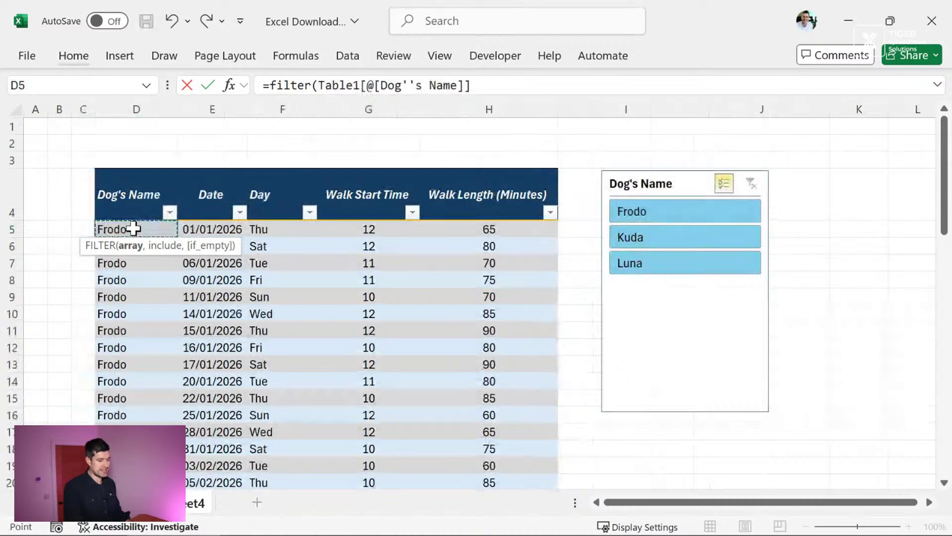
pyautogui.hotkey('shift', 'space')
pyautogui.hotkey('ctrl', 'shift', 'Down')
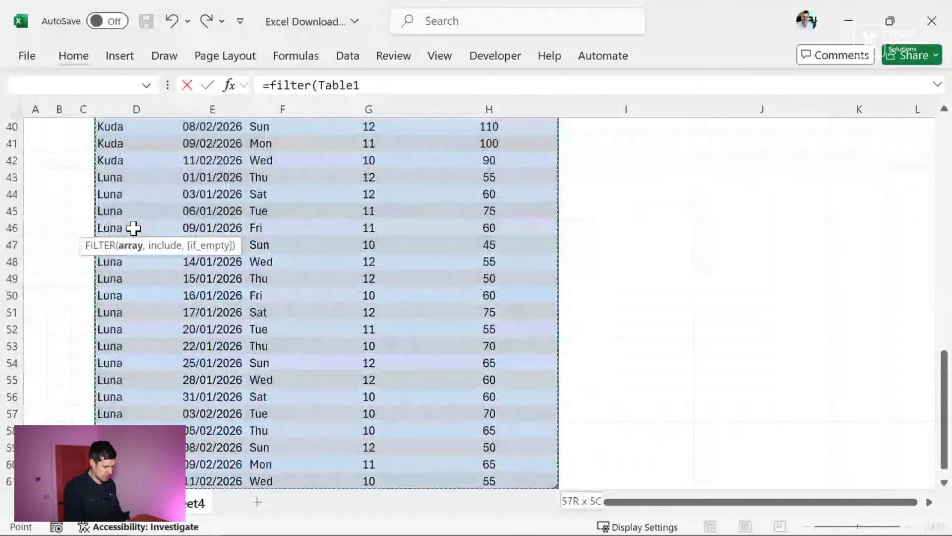
pyautogui.write(',')
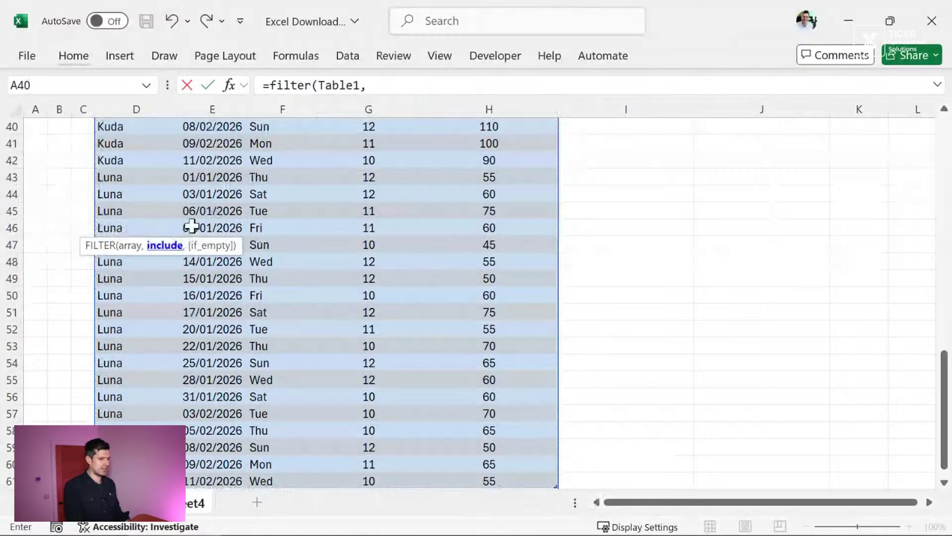
pyautogui.click(371, 88)
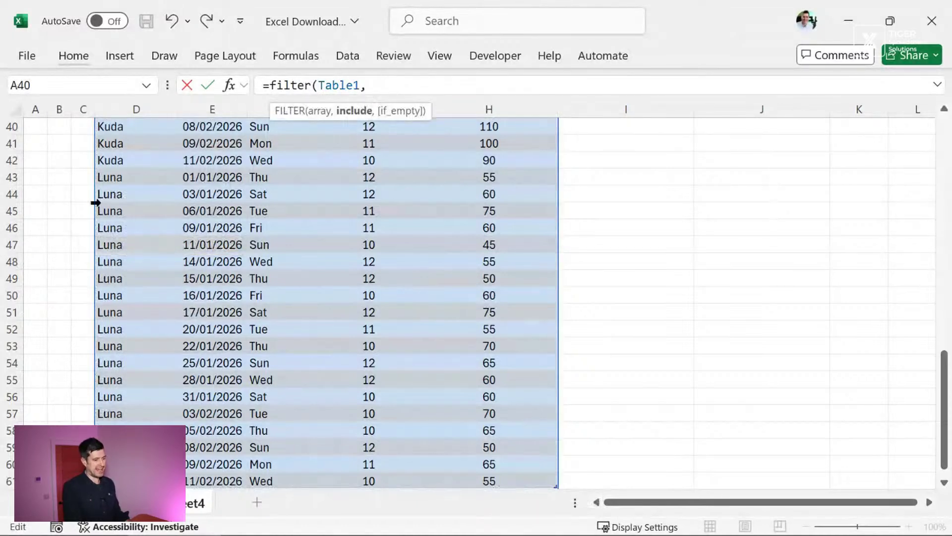
# Complete the condition Table1[Dog's Name]=Sheet4!C2 and commit the formula.
pyautogui.click(123, 202)
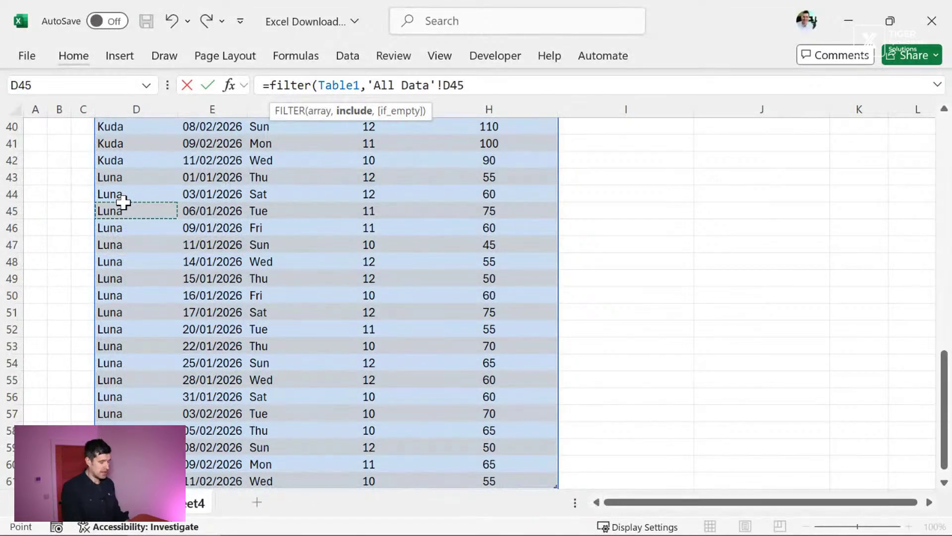
pyautogui.hotkey('ctrl', 'Up')
pyautogui.press('Down')
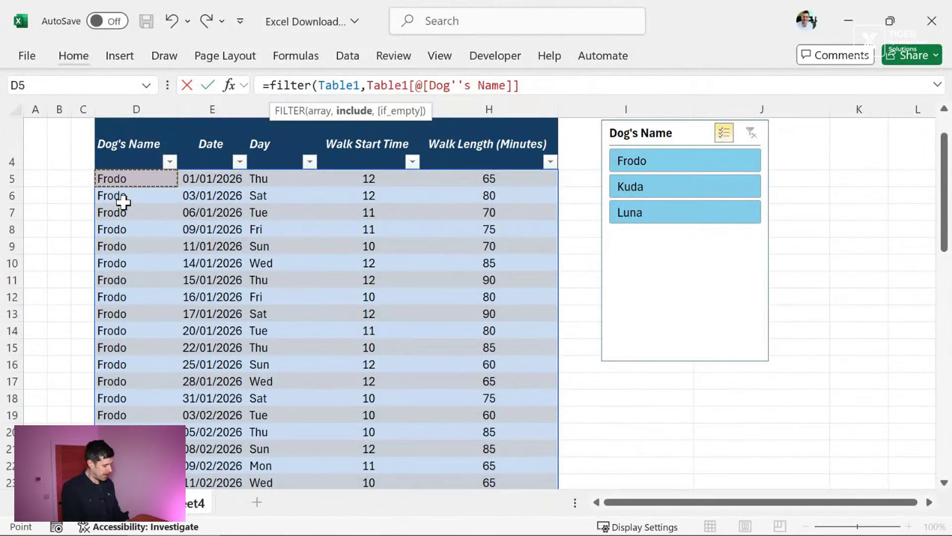
pyautogui.hotkey('ctrl', 'shift', 'Down')
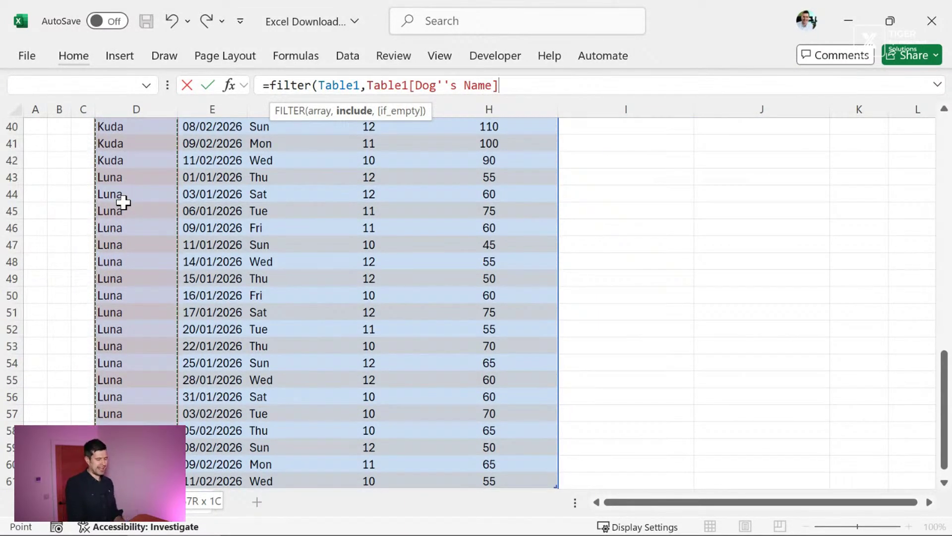
pyautogui.write('=')
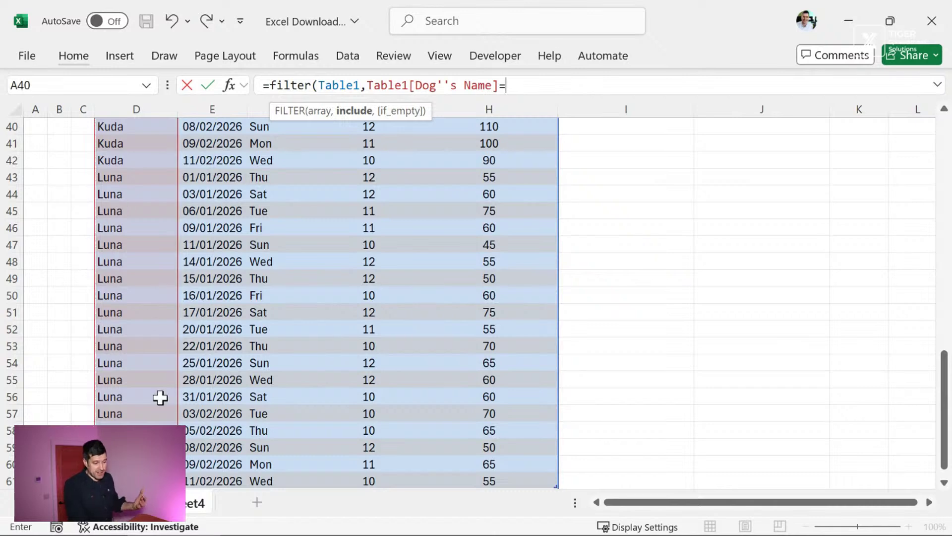
pyautogui.click(206, 505)
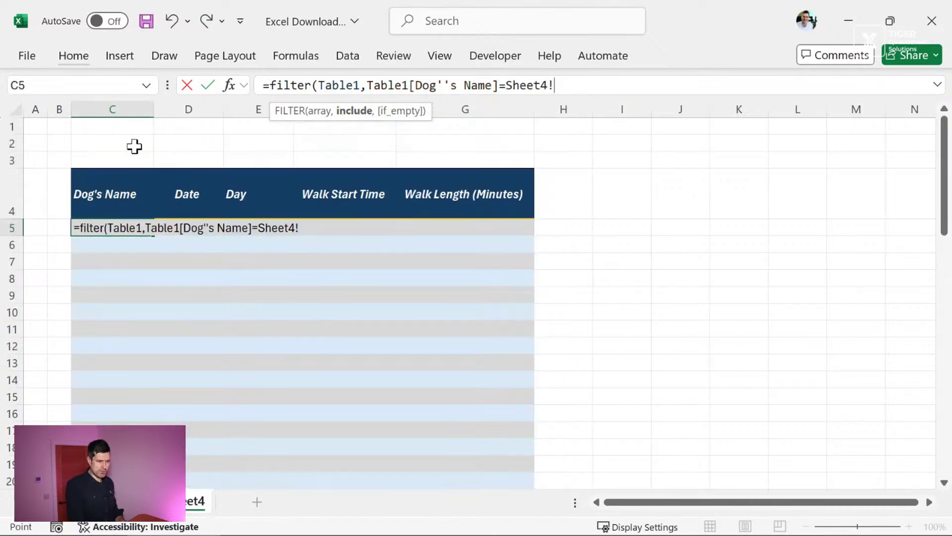
pyautogui.click(131, 146)
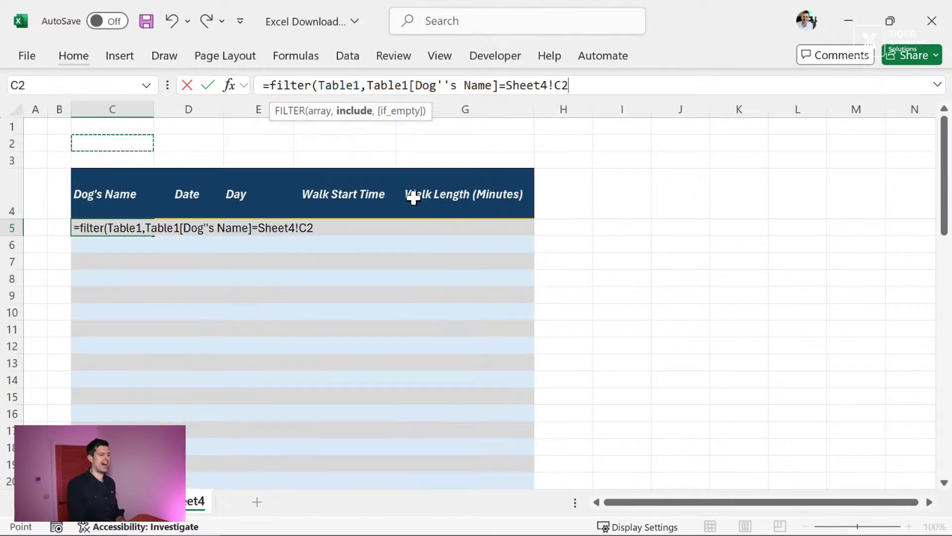
pyautogui.press('Return')
pyautogui.press('Up')
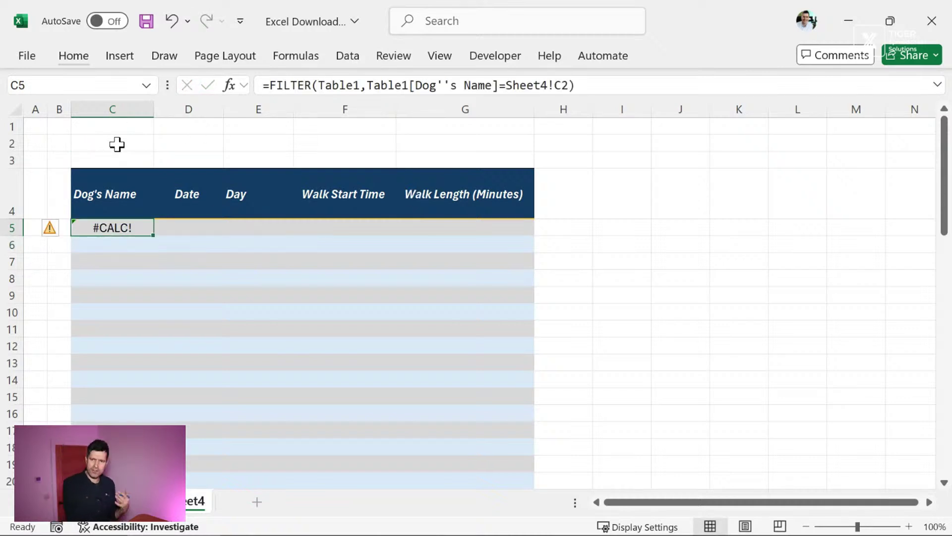
# Test the filter by entering Kuda in C2 and checking the spilled results.
pyautogui.click(117, 144)
pyautogui.press('alt')
pyautogui.press('h')
pyautogui.press('Escape')
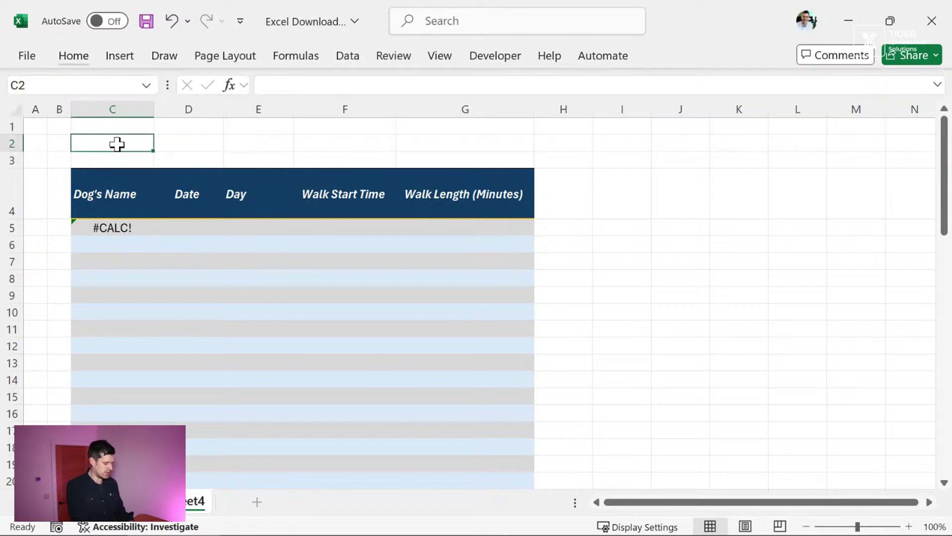
pyautogui.press('Left')
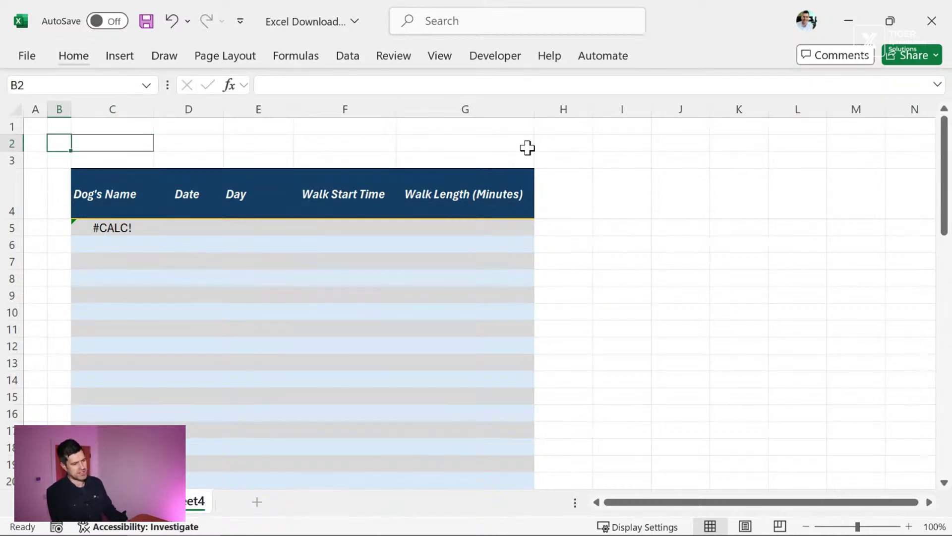
pyautogui.press('Right')
pyautogui.write('Kuda')
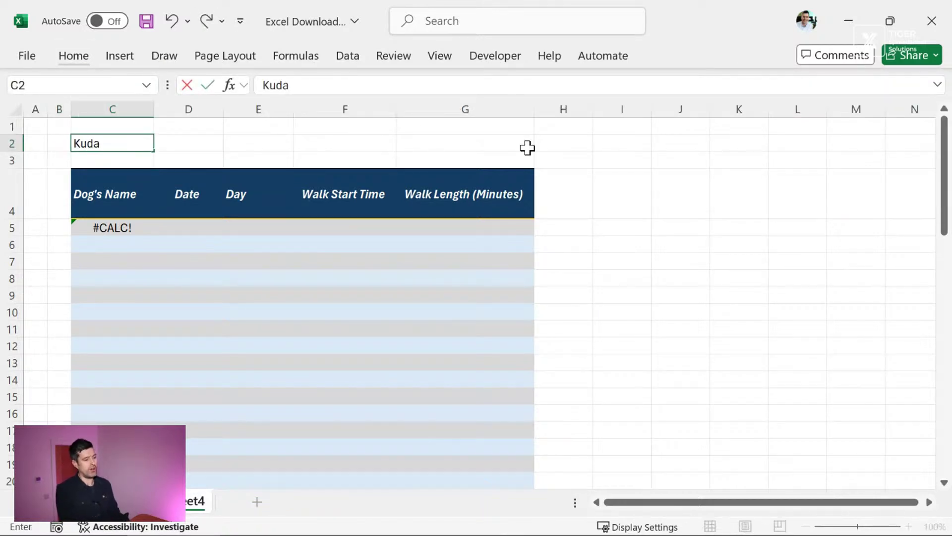
pyautogui.press('Return')
pyautogui.press('Up')
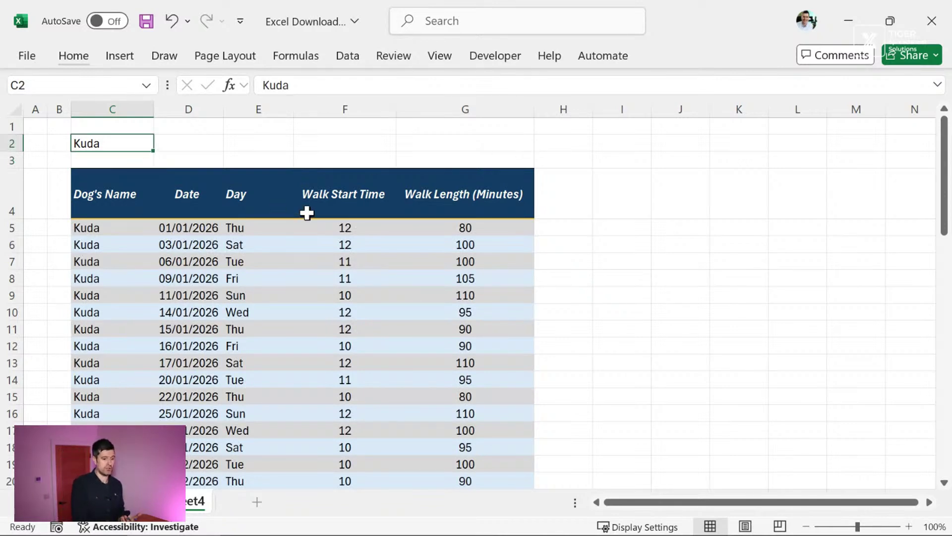
pyautogui.scroll(-1, 364, 251)
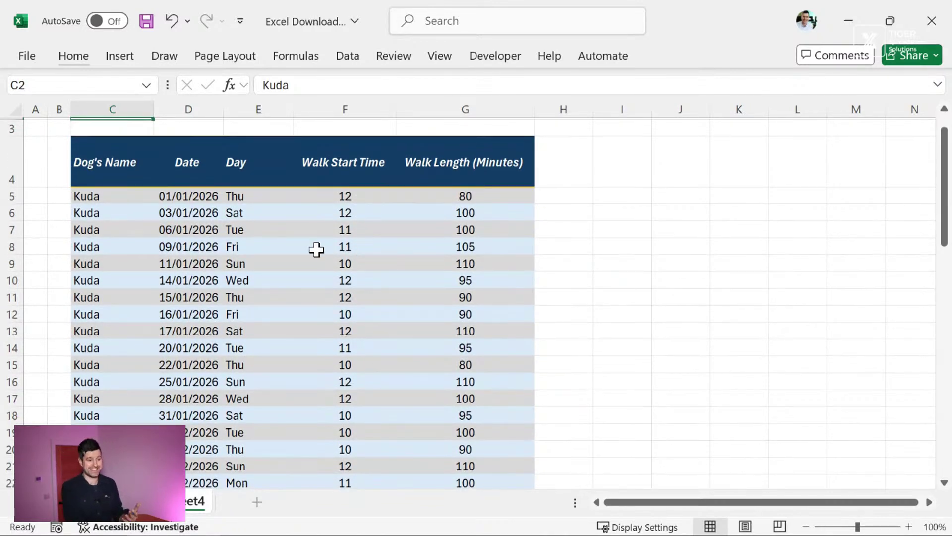
pyautogui.click(132, 195)
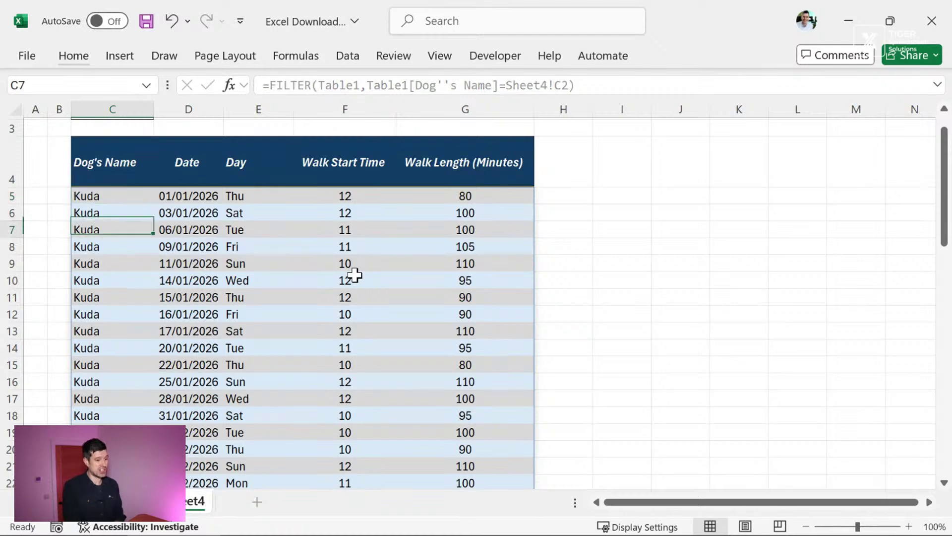
pyautogui.press('Down')
pyautogui.press('Down')
pyautogui.press('Down')
pyautogui.scroll(-5, 355, 275)
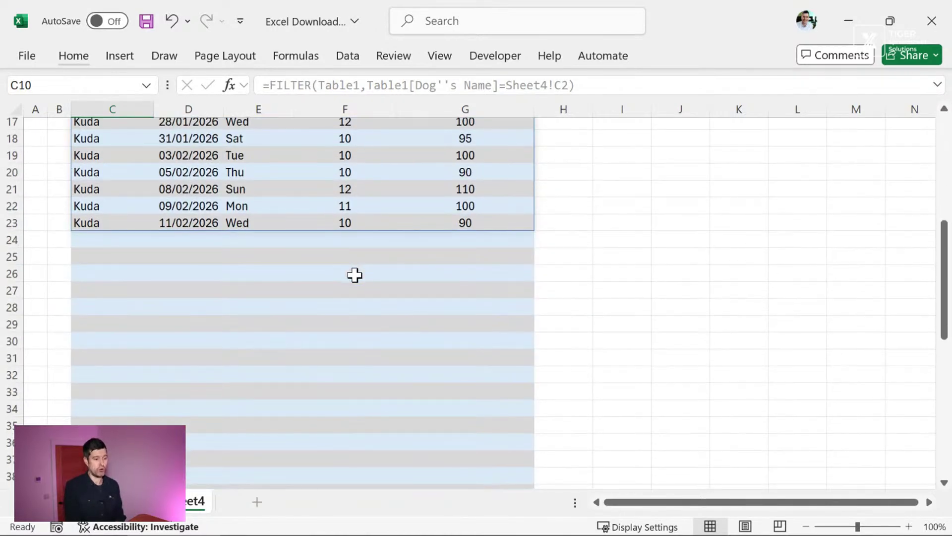
pyautogui.scroll(5, 356, 275)
# Replace the dog name in C2 with Frodo.
pyautogui.click(127, 142)
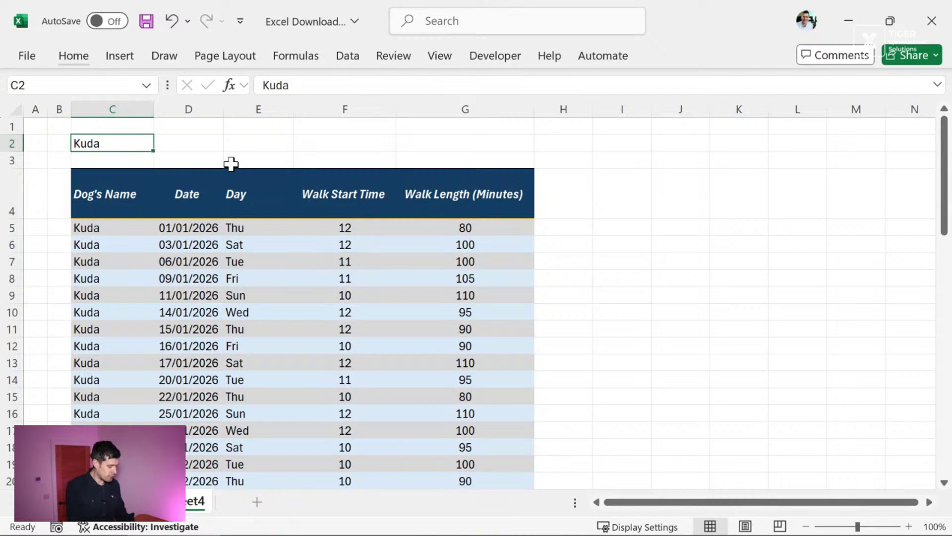
pyautogui.write('Frodo')
pyautogui.press('Return')
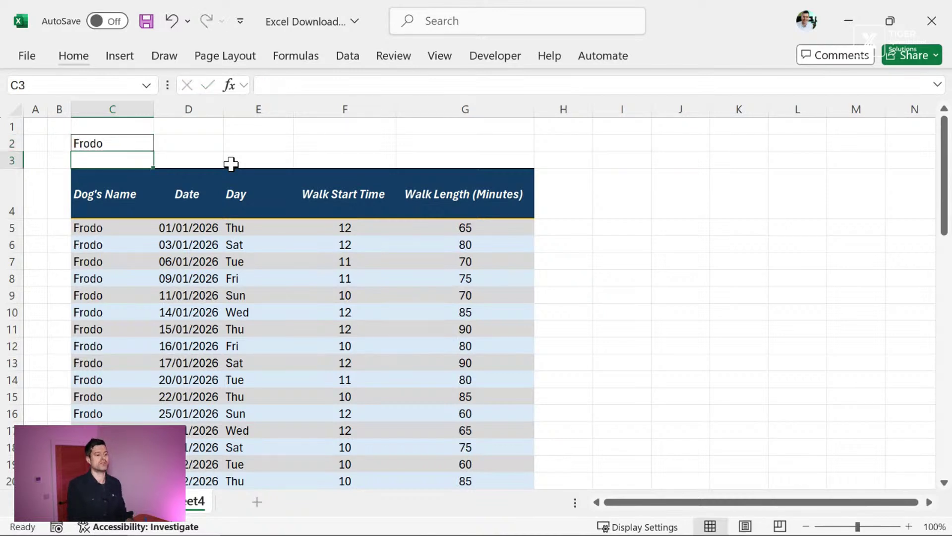
pyautogui.press('Up')
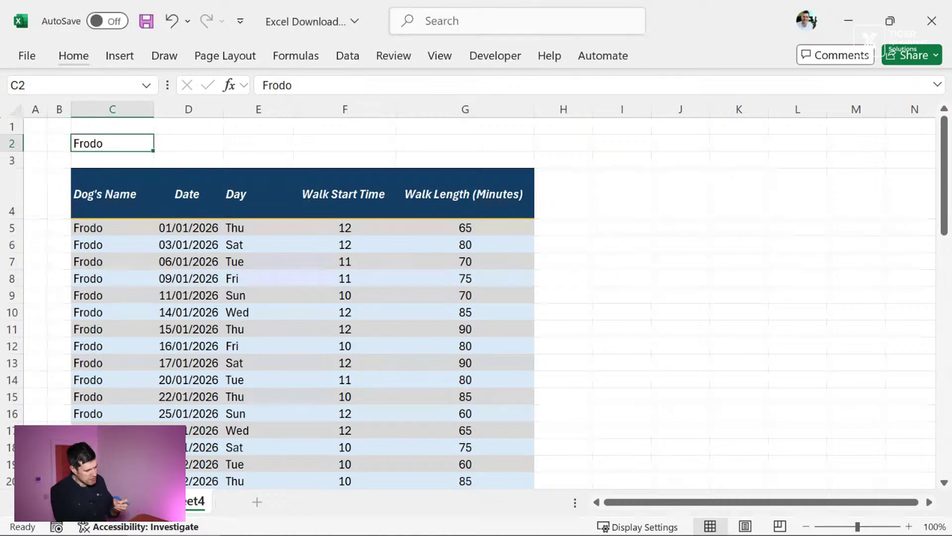
# Select all of Table1 and insert PivotTable1 on a new worksheet.
pyautogui.hotkey('ctrl', 'pageup')
pyautogui.click(280, 282)
pyautogui.scroll(13, 281, 281)
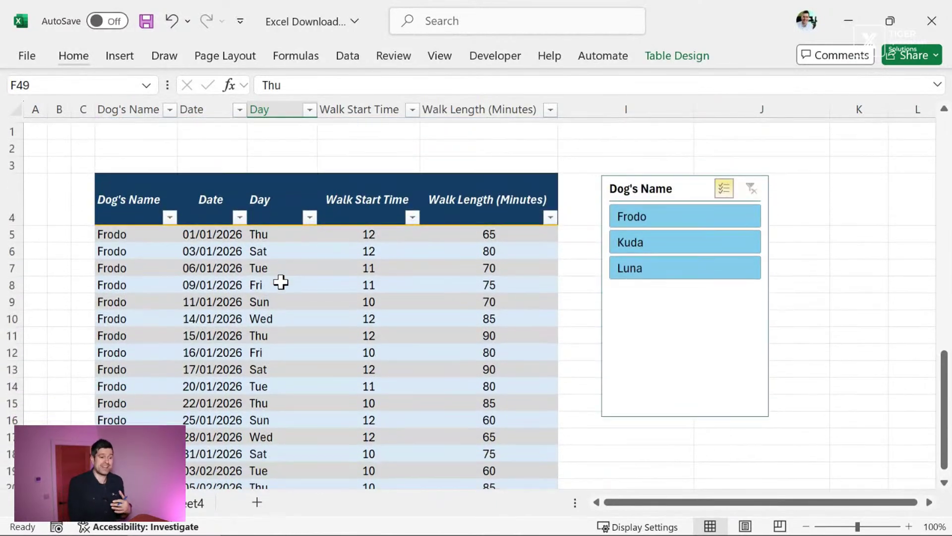
pyautogui.click(146, 188)
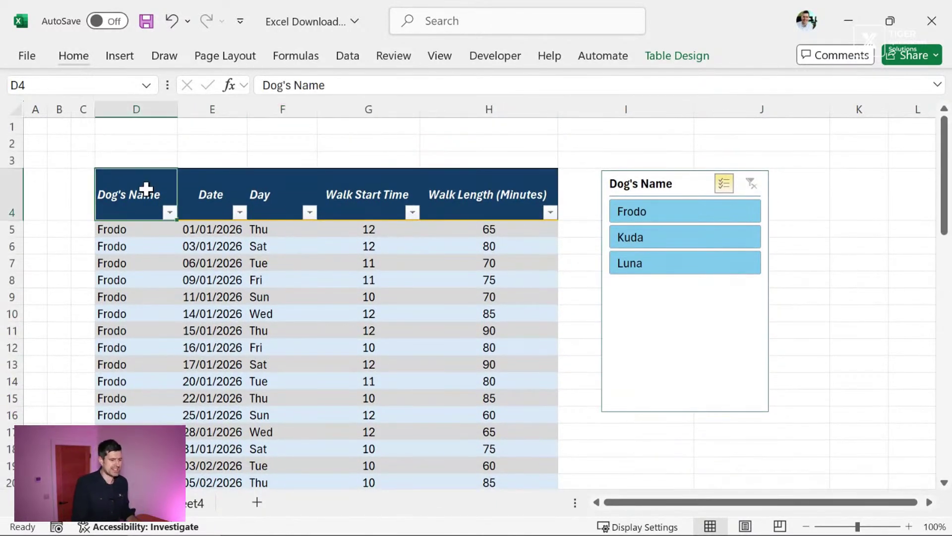
pyautogui.hotkey('ctrl', 'shift', 'Right')
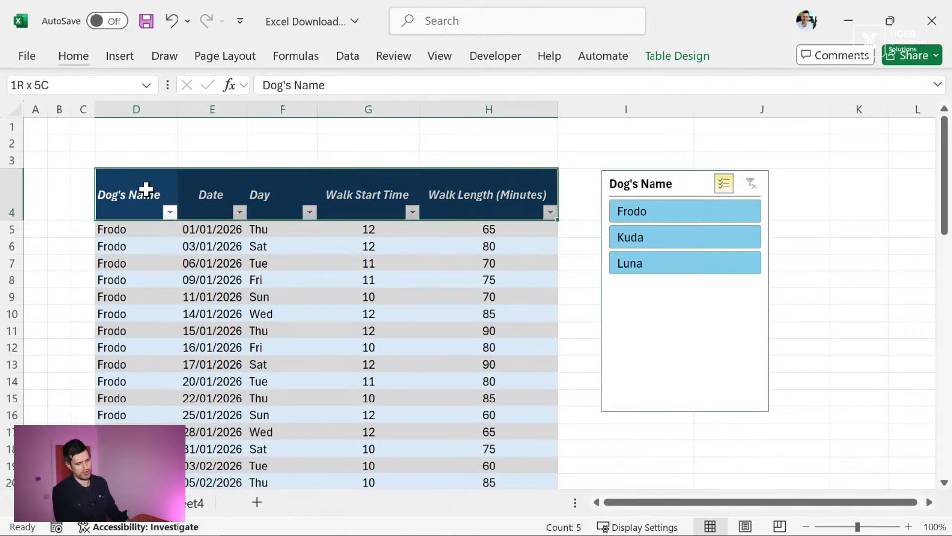
pyautogui.hotkey('ctrl', 'shift', 'Down')
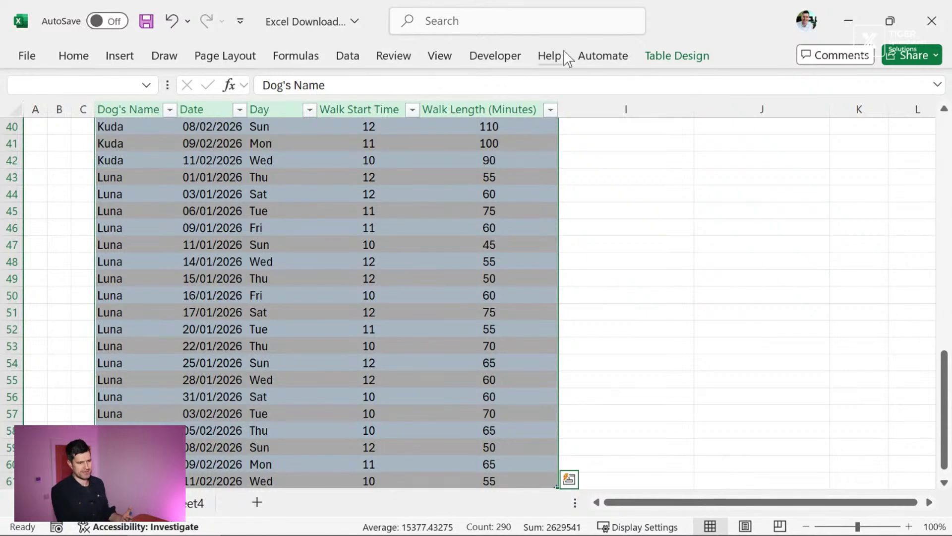
pyautogui.click(117, 59)
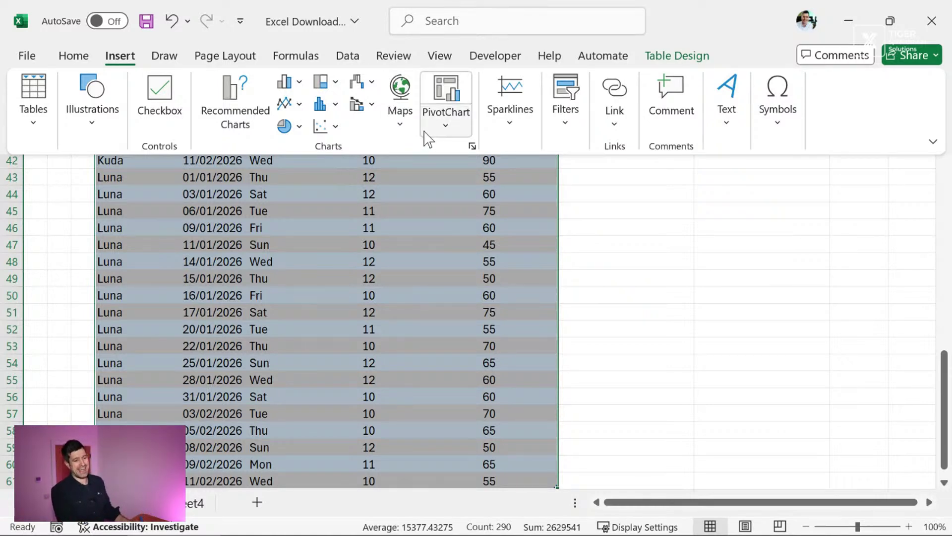
pyautogui.click(40, 127)
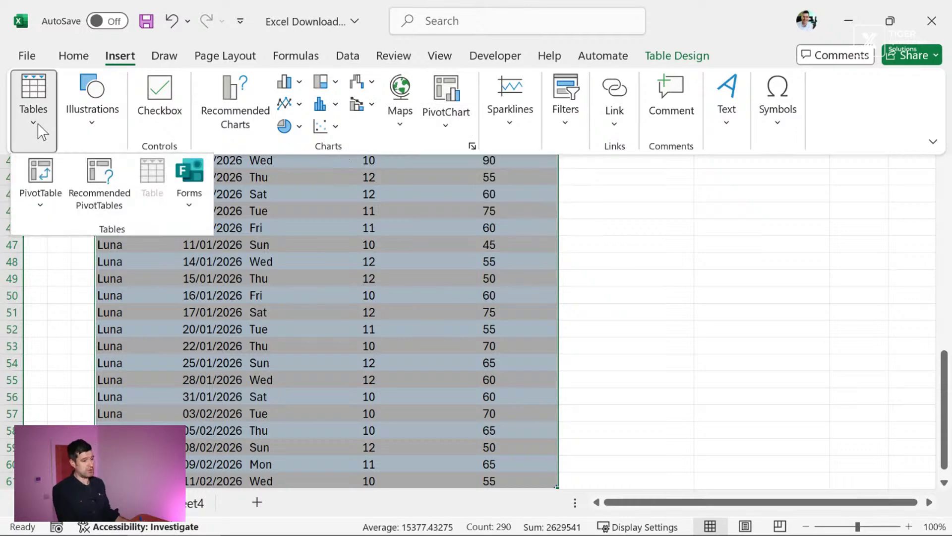
pyautogui.click(47, 179)
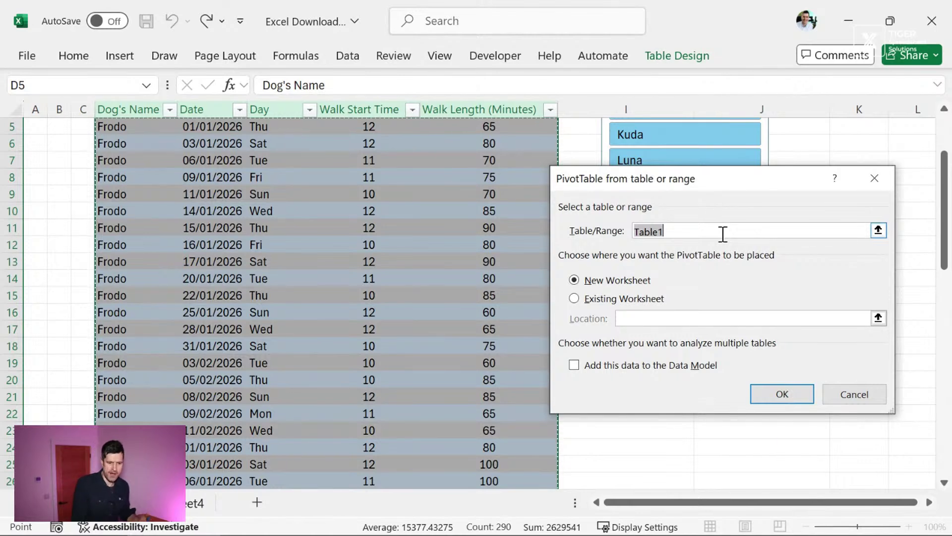
pyautogui.click(783, 394)
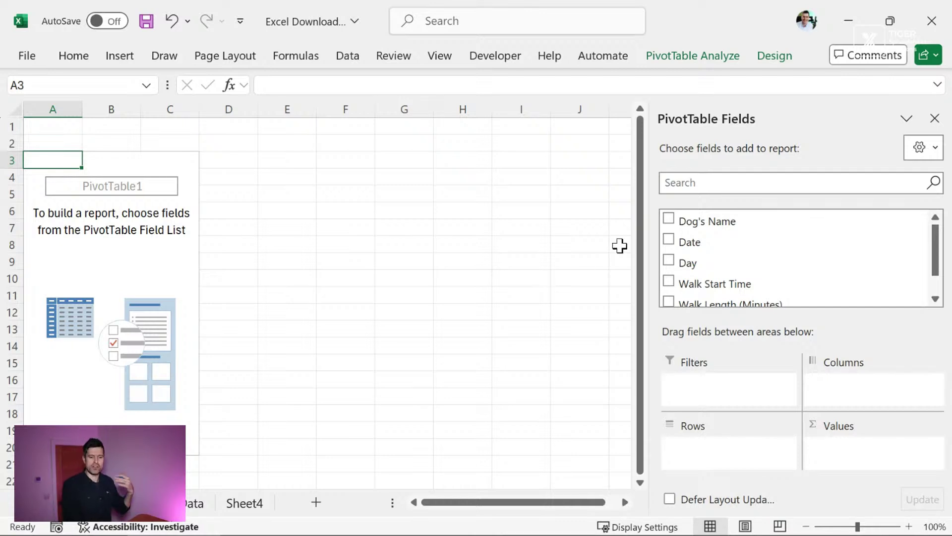
# Put Dog's Name in Rows and sum Walk Length (Minutes): Frodo 1430, Kuda 1850, Luna 1150.
pyautogui.click(668, 219)
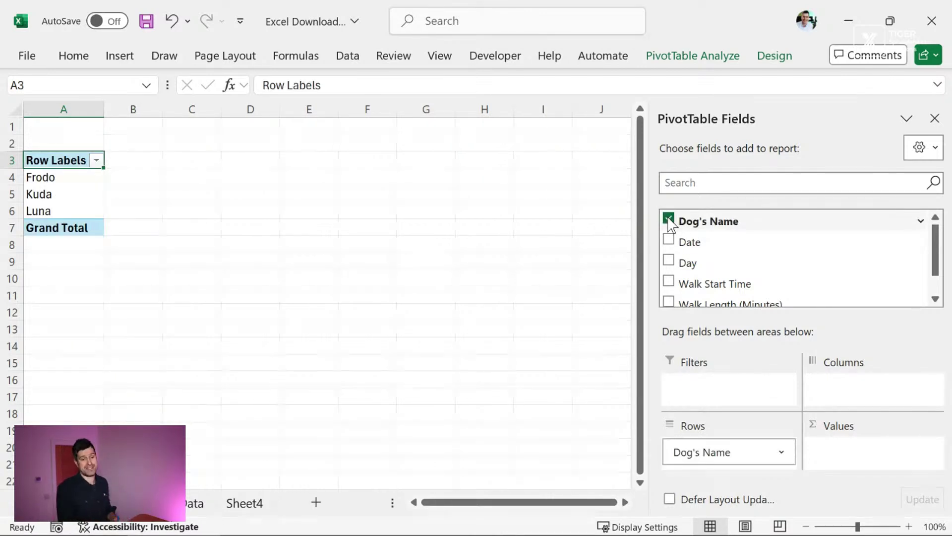
pyautogui.scroll(-2, 850, 268)
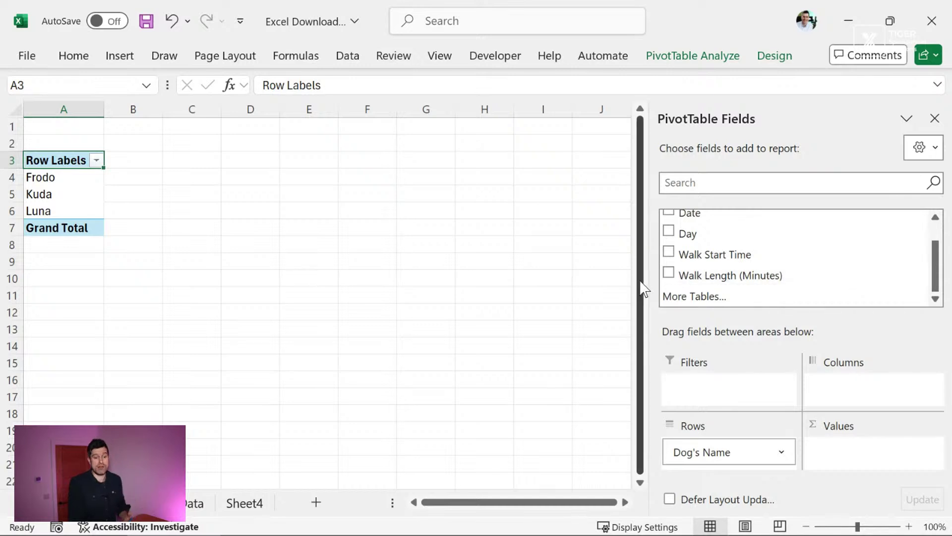
pyautogui.click(669, 273)
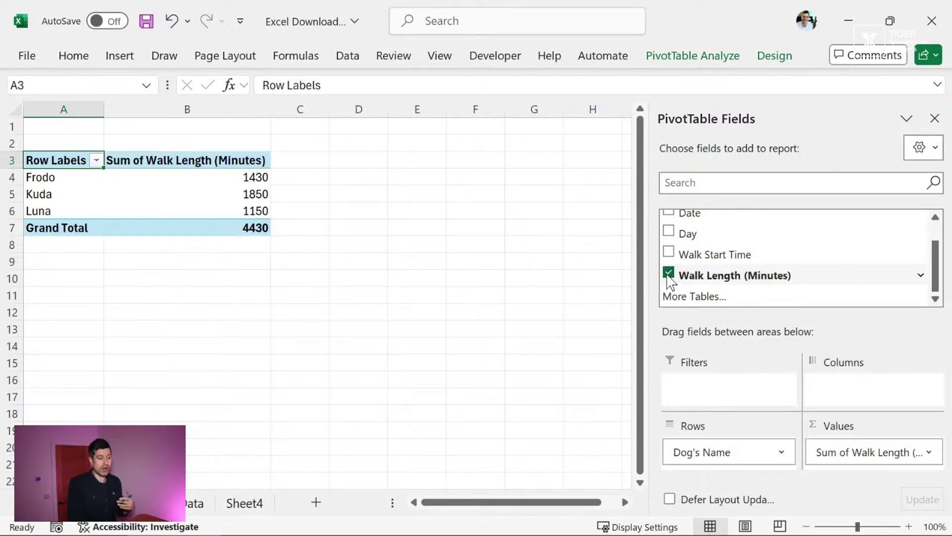
pyautogui.click(217, 180)
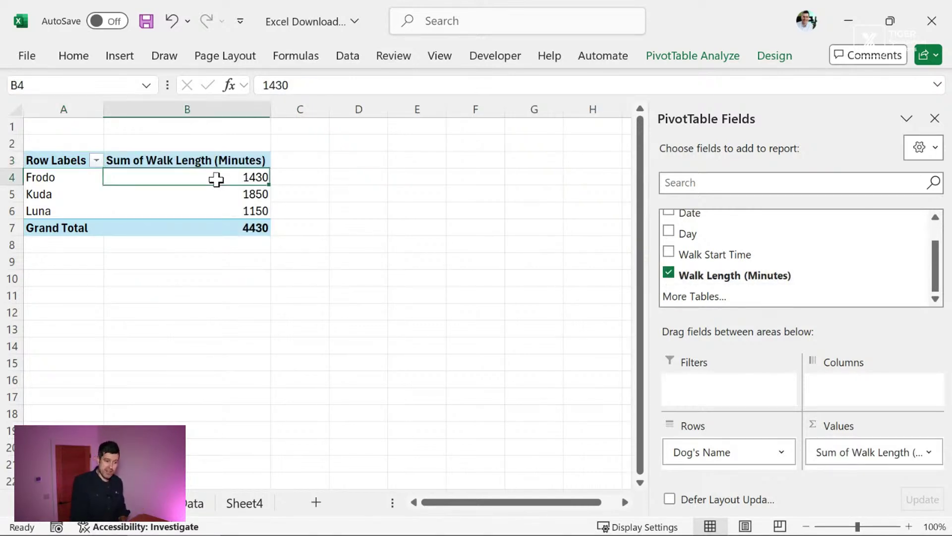
pyautogui.press('Down')
pyautogui.press('Down')
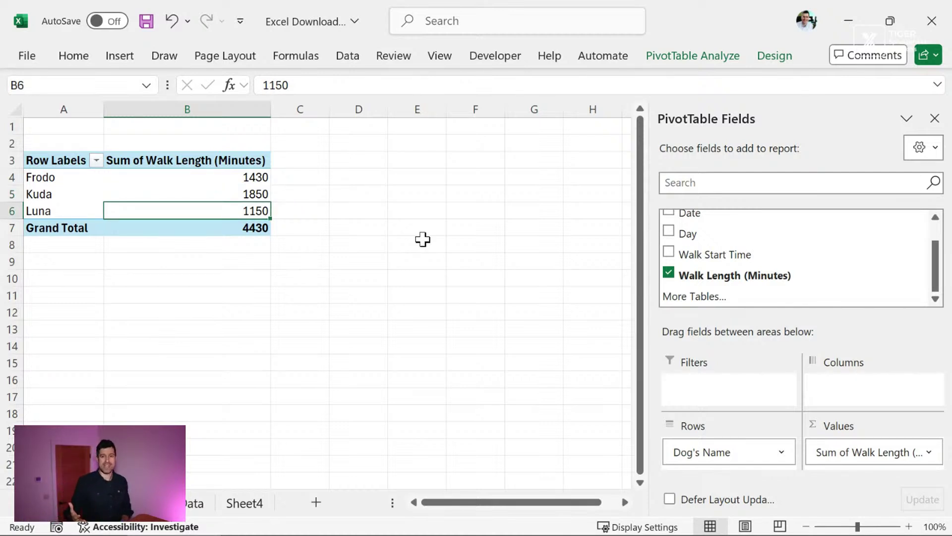
# Select the whole walk table on All Data with Ctrl+A and show the Insert PivotChart choices.
pyautogui.click(193, 503)
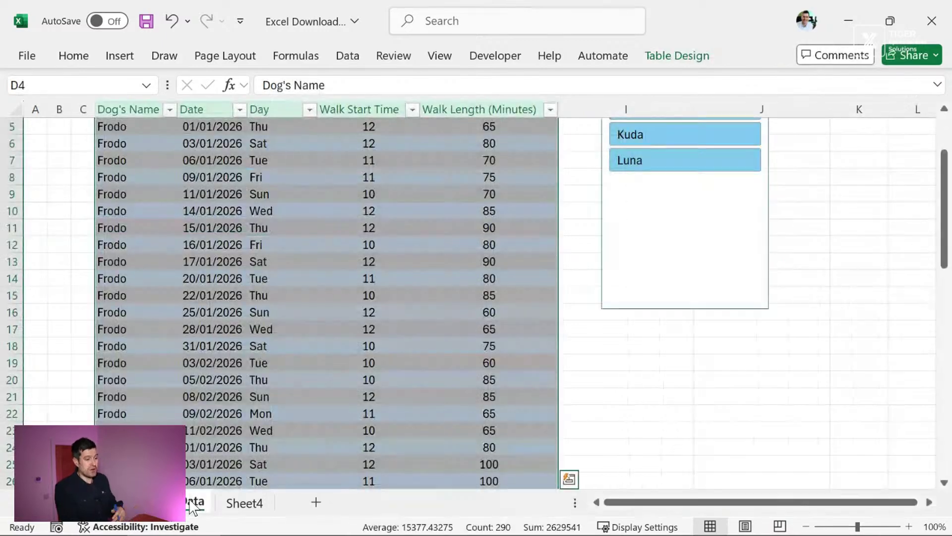
pyautogui.click(384, 343)
pyautogui.hotkey('ctrl', 'Up')
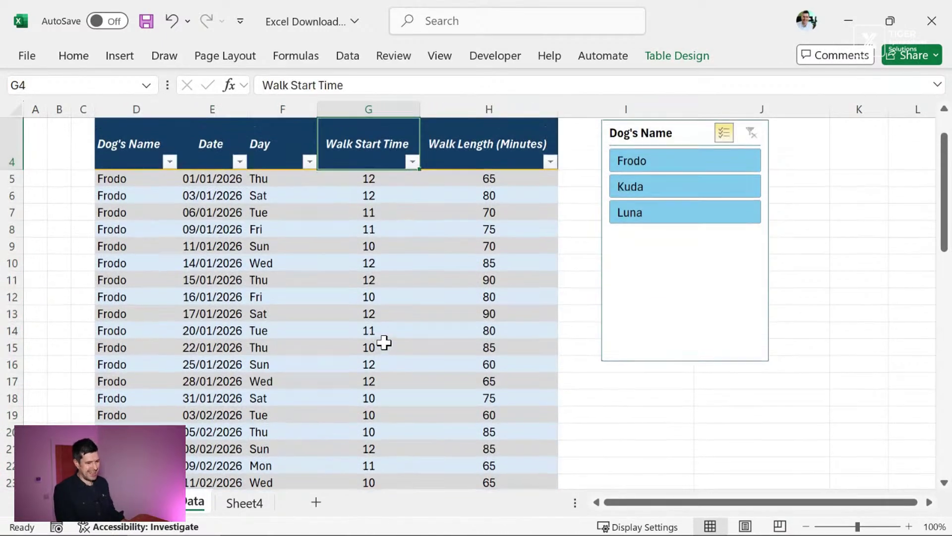
pyautogui.hotkey('ctrl', 'Up')
pyautogui.press('Left')
pyautogui.press('Left')
pyautogui.press('Down')
pyautogui.press('Down')
pyautogui.press('Down')
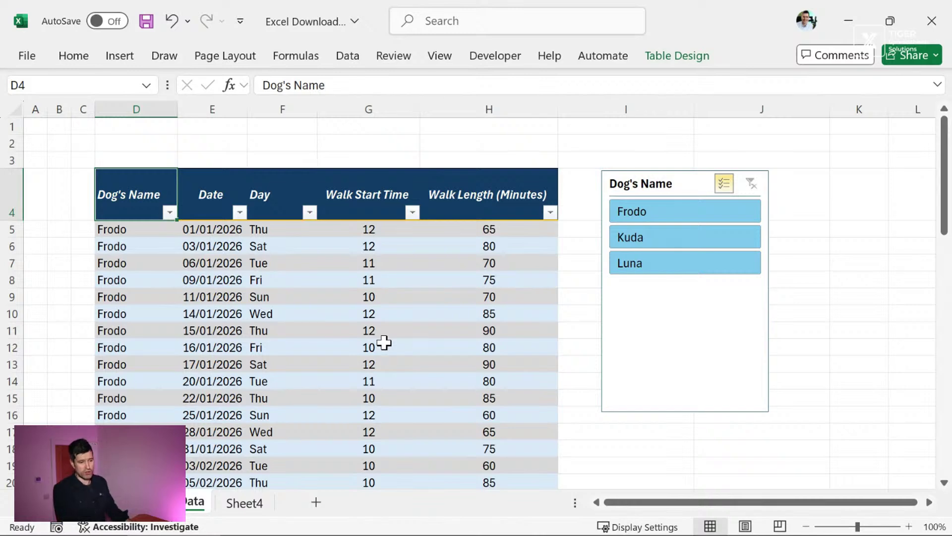
pyautogui.hotkey('ctrl', 'a')
pyautogui.scroll(-13, 384, 343)
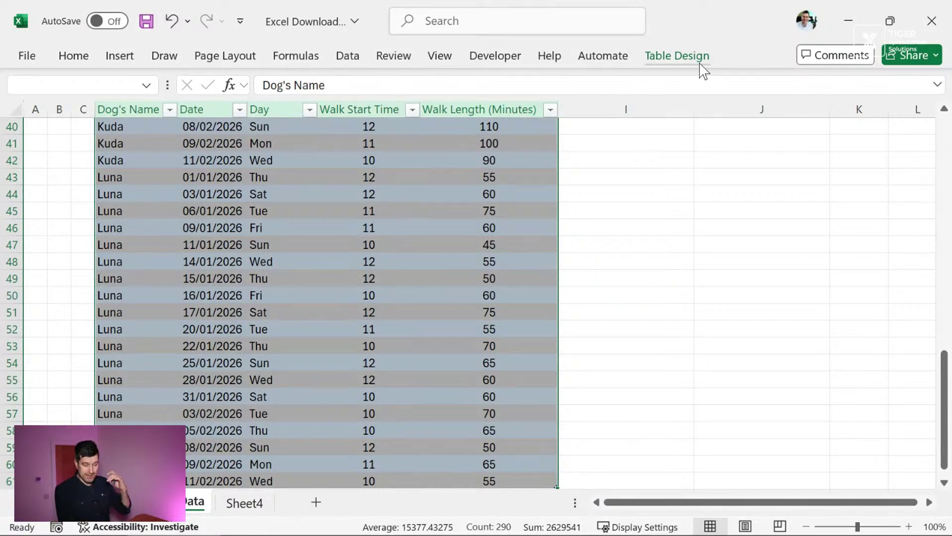
pyautogui.click(120, 56)
pyautogui.click(448, 130)
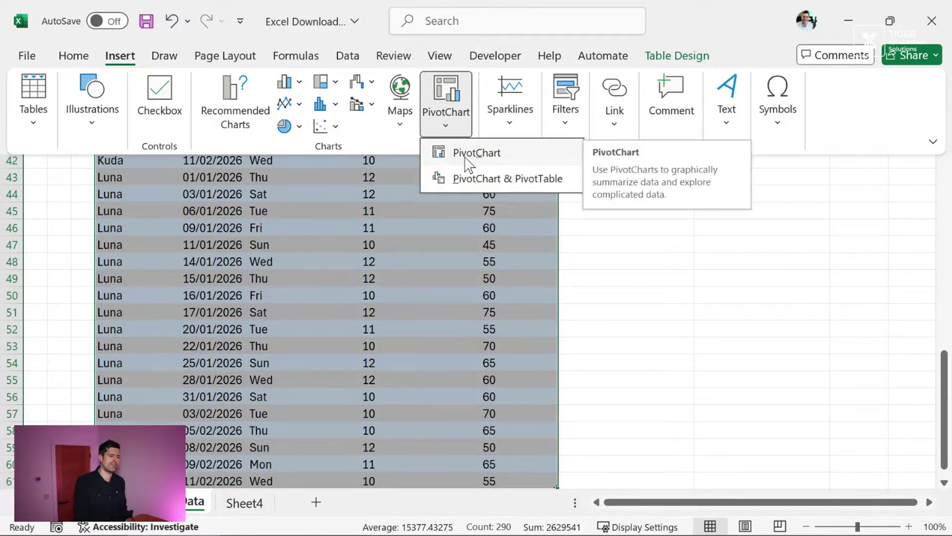
# Insert a PivotChart on a new sheet charting Sum of Walk Length (Minutes) by Dog's Name.
pyautogui.click(466, 155)
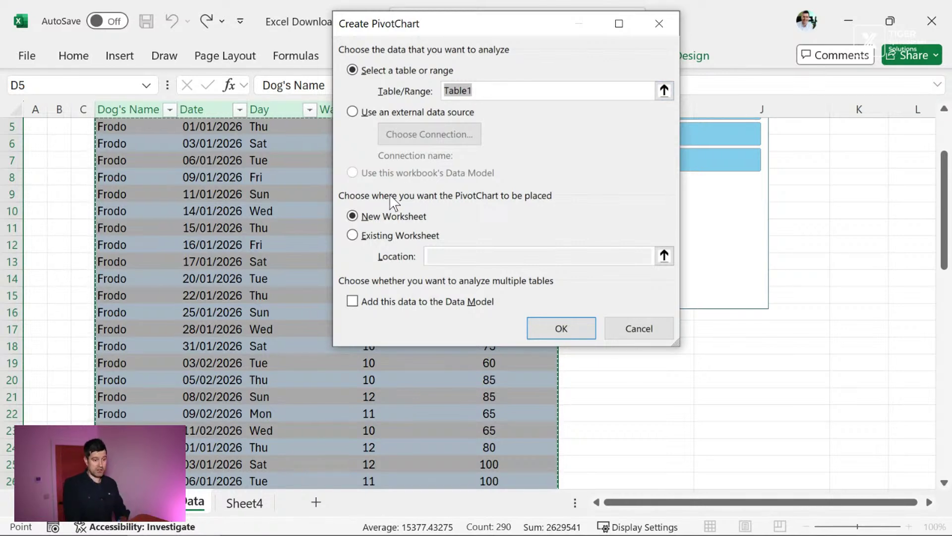
pyautogui.click(573, 330)
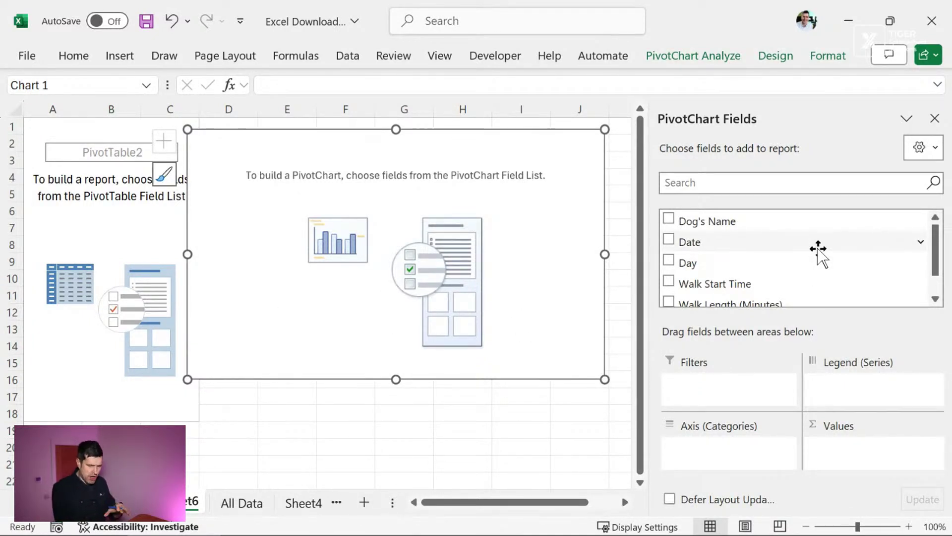
pyautogui.click(669, 219)
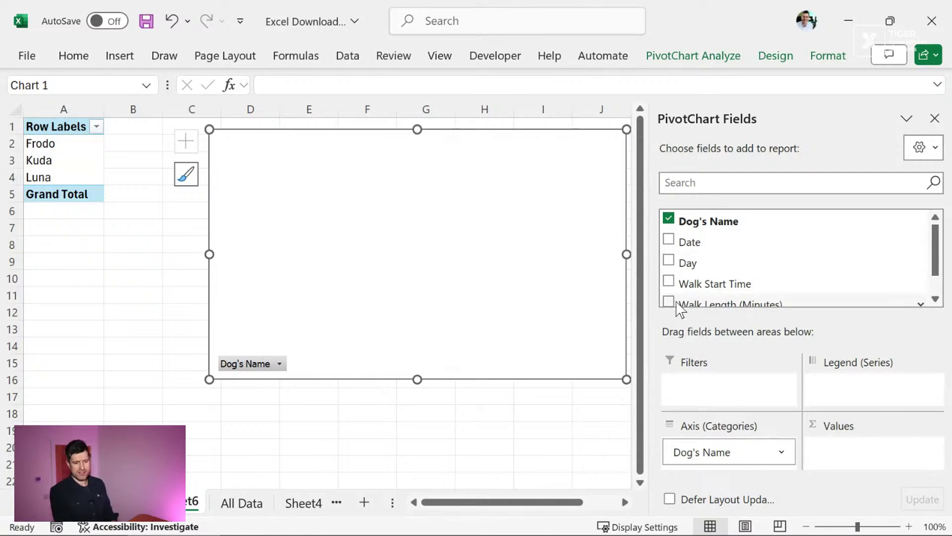
pyautogui.click(669, 301)
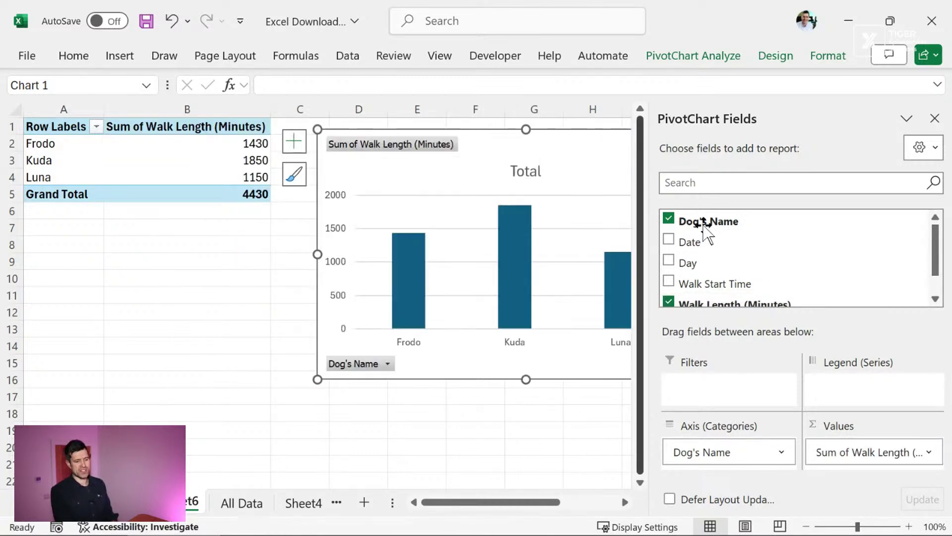
# Drag the pivot chart down and left so it sits below the pivot table.
pyautogui.moveTo(580, 131); pyautogui.dragTo(295, 219)
pyautogui.click(515, 397)
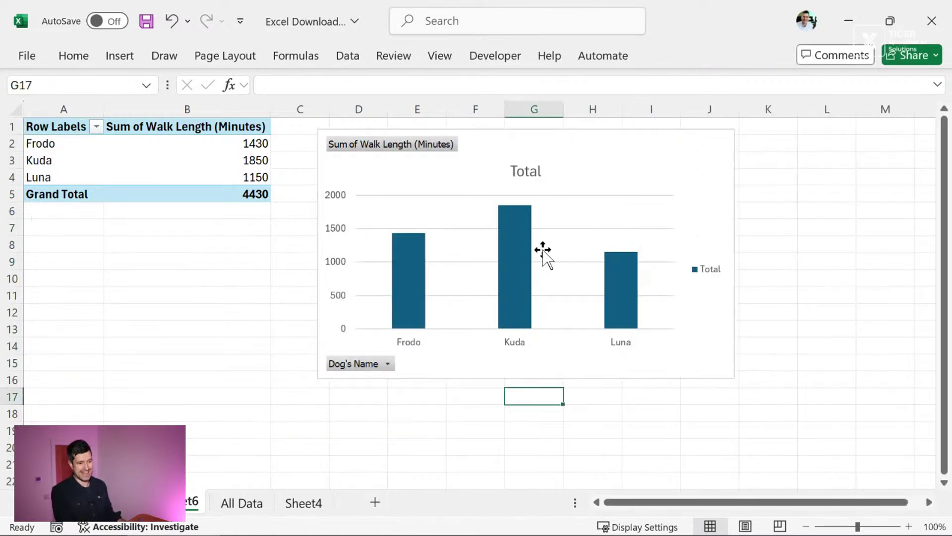
pyautogui.click(520, 139)
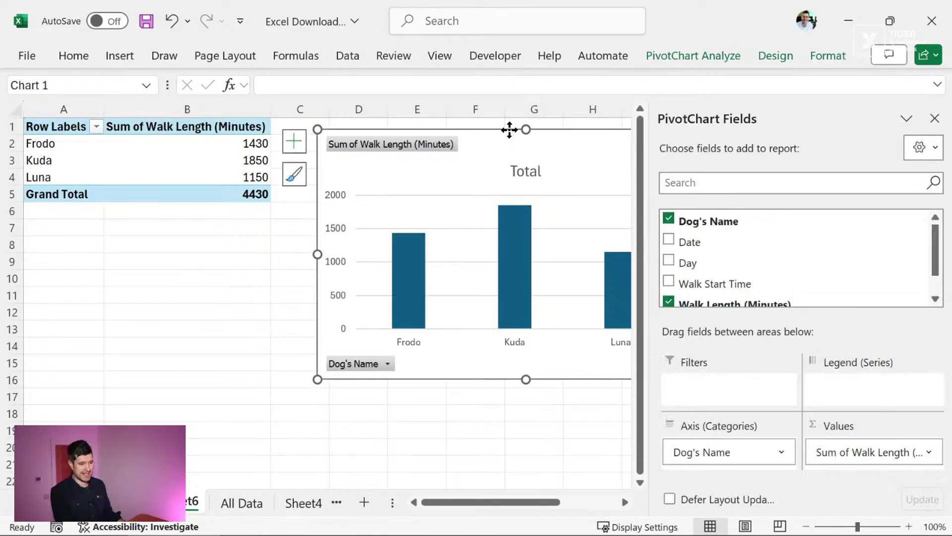
pyautogui.moveTo(515, 131); pyautogui.dragTo(234, 229)
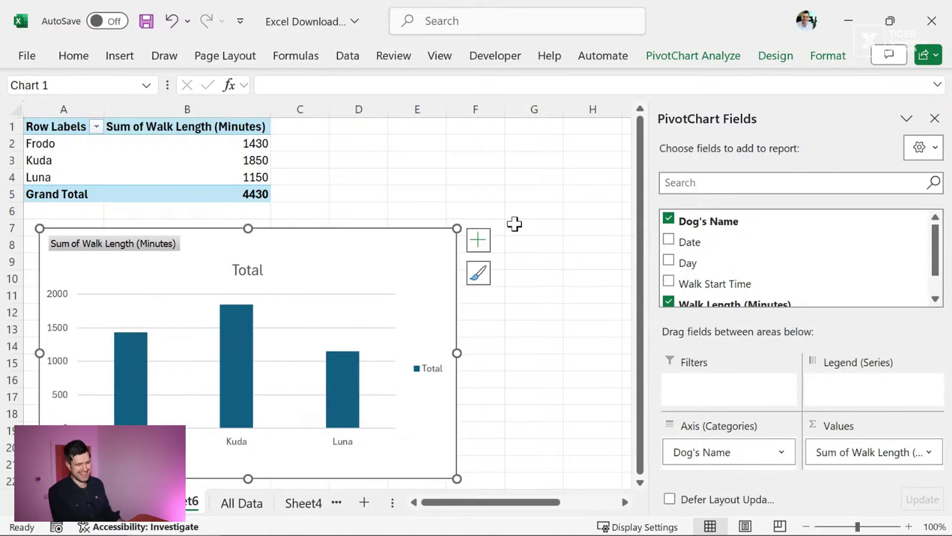
pyautogui.click(526, 217)
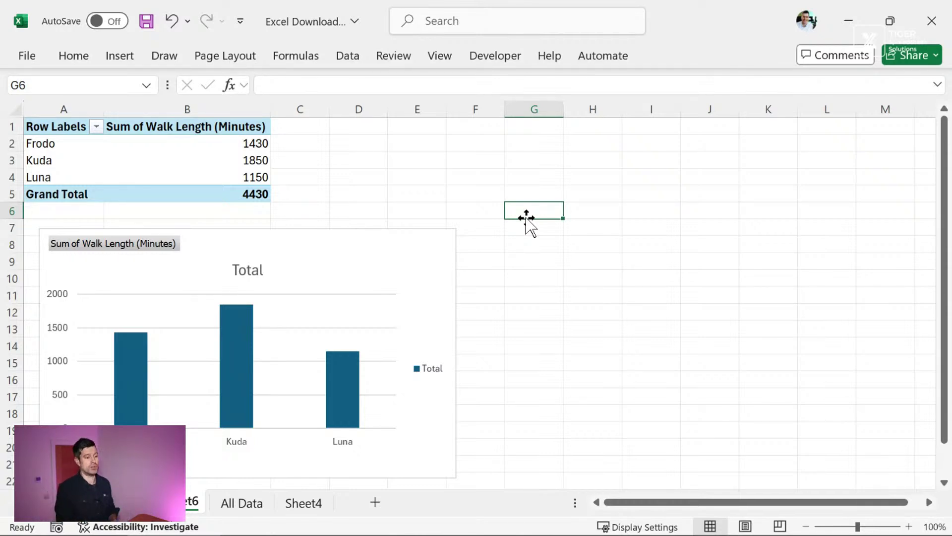
# Insert a timeline on the pivot chart using the Date field.
pyautogui.click(299, 241)
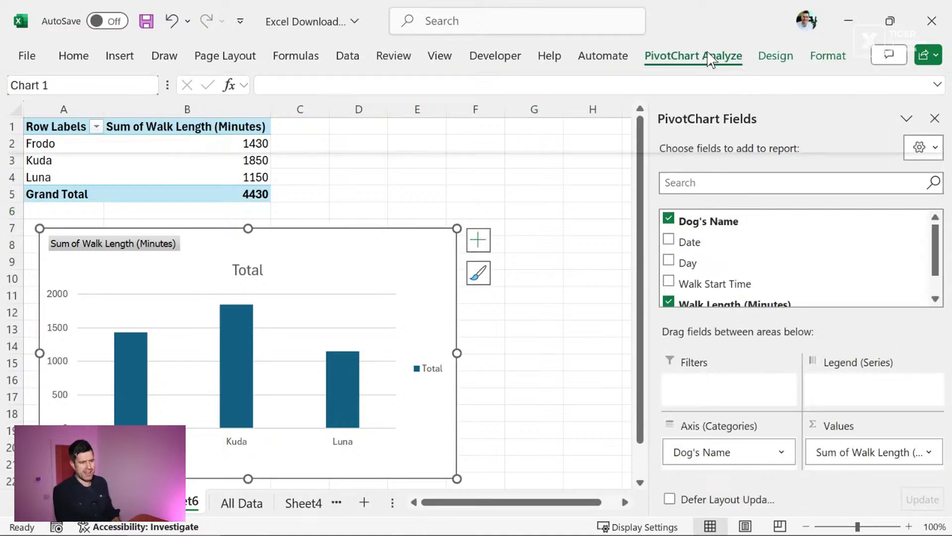
pyautogui.click(711, 58)
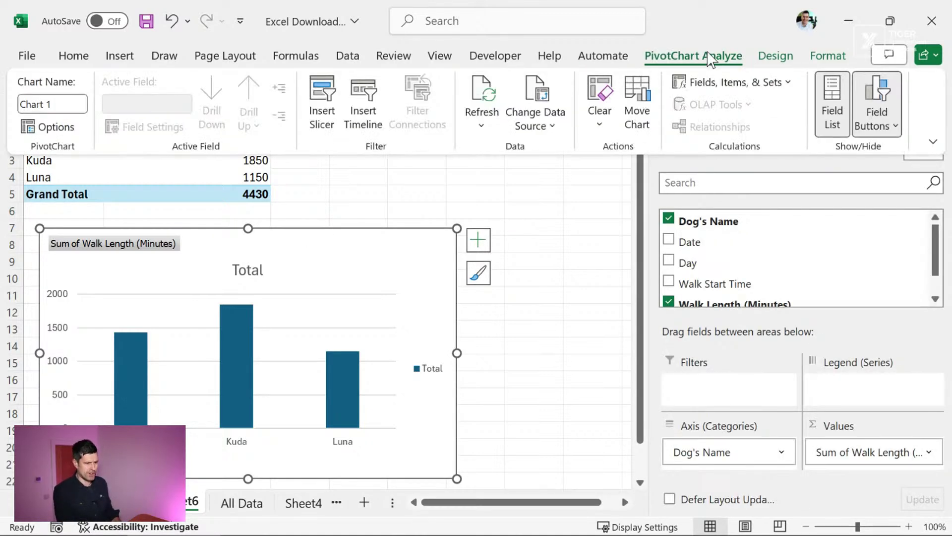
pyautogui.click(362, 116)
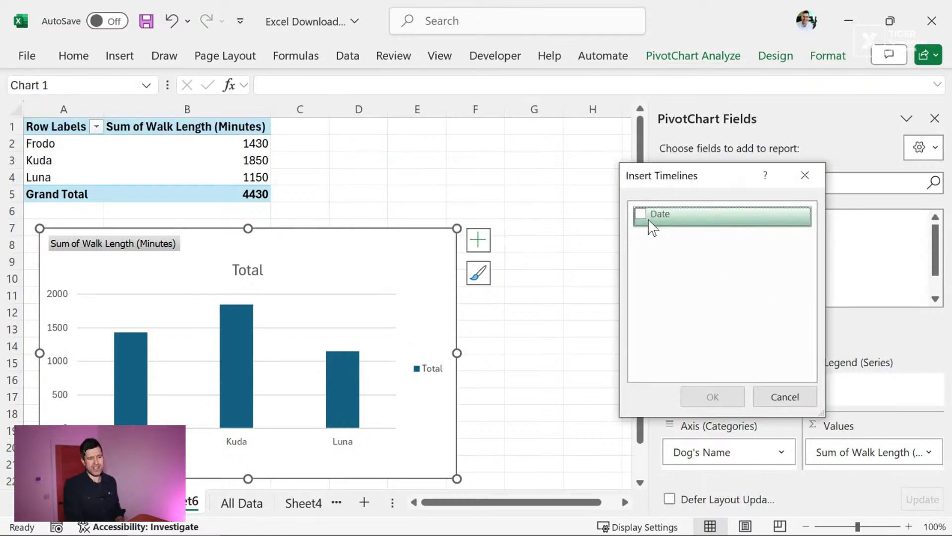
pyautogui.click(641, 214)
pyautogui.click(713, 397)
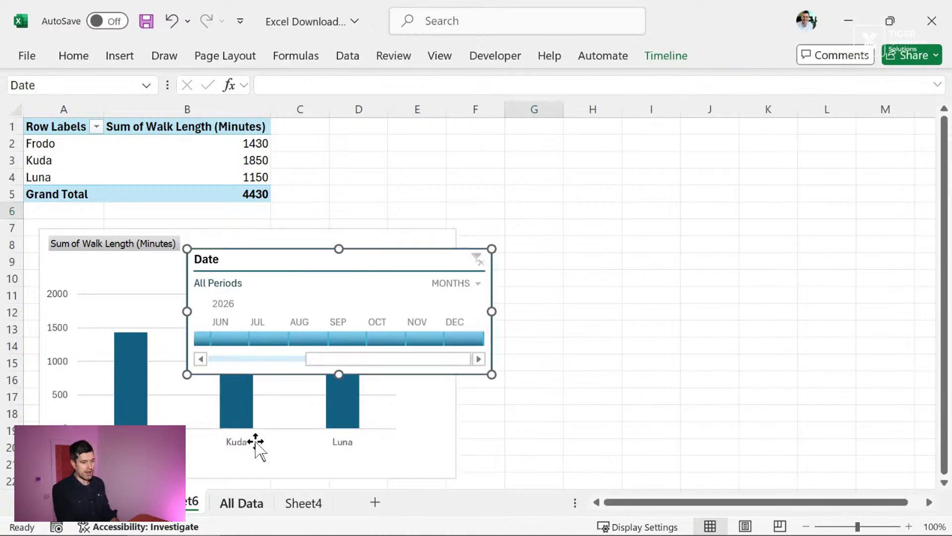
# Check on All Data that the walk dates start at 01/01/2026.
pyautogui.click(243, 503)
pyautogui.click(156, 289)
pyautogui.press('Right')
pyautogui.hotkey('ctrl', 'Up')
pyautogui.press('Up')
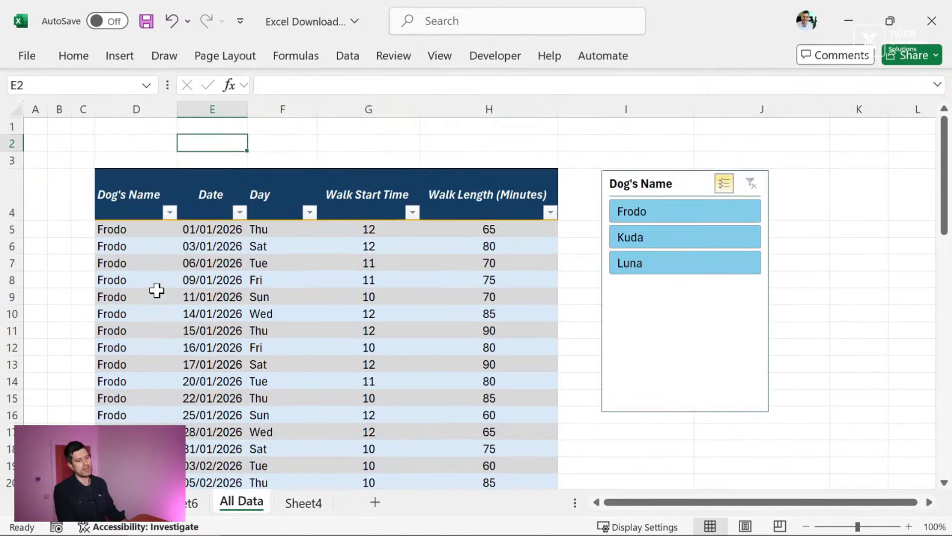
pyautogui.press('Down')
pyautogui.press('Down')
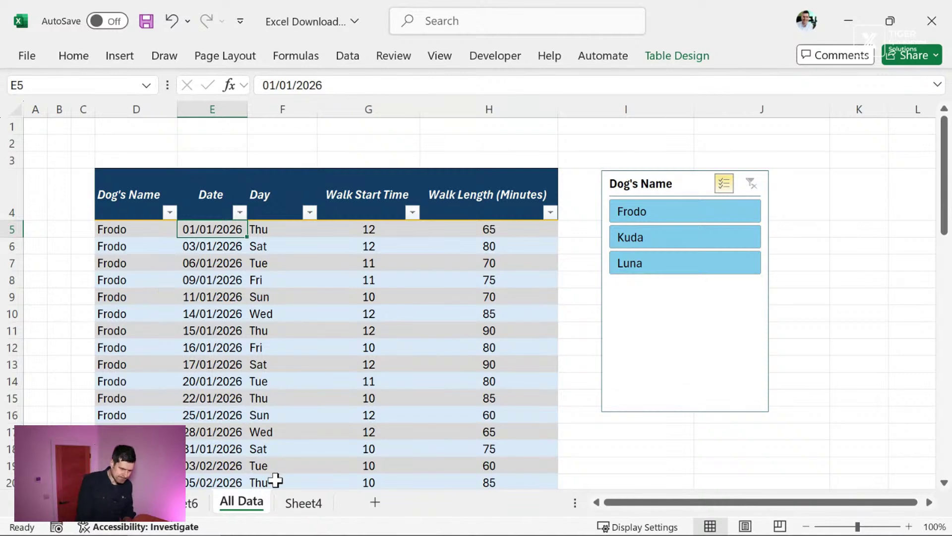
pyautogui.click(304, 510)
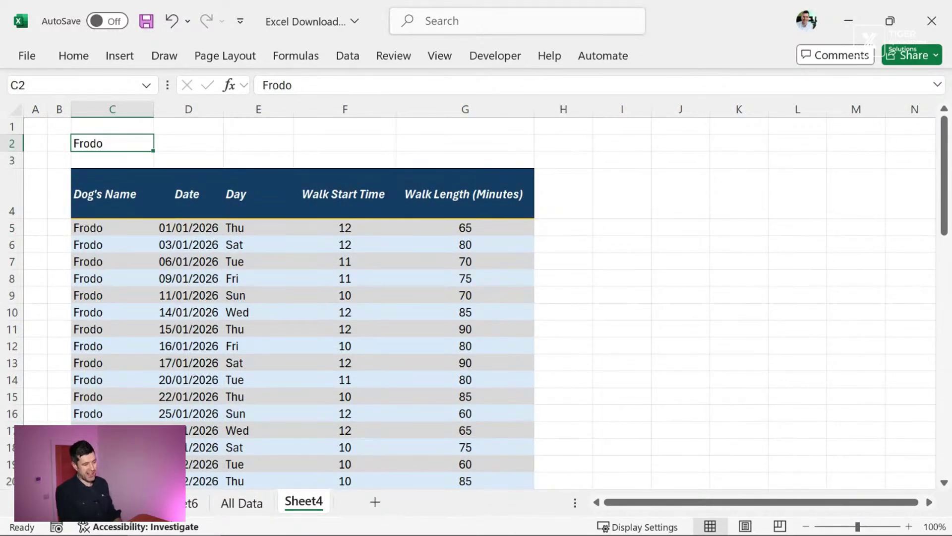
pyautogui.click(192, 503)
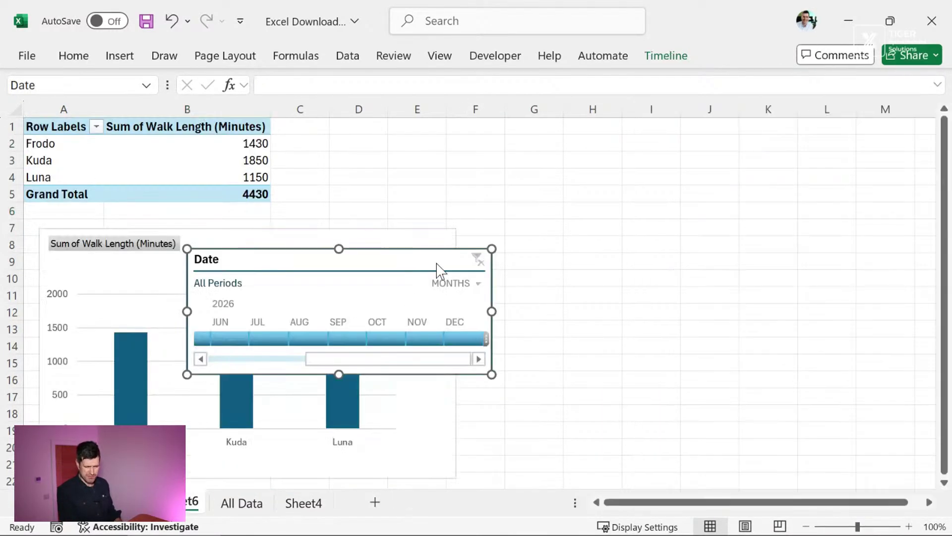
# Move the timeline beside the pivot table, try Jan–Mar, and settle on Jan 2026.
pyautogui.moveTo(452, 171); pyautogui.dragTo(510, 136)
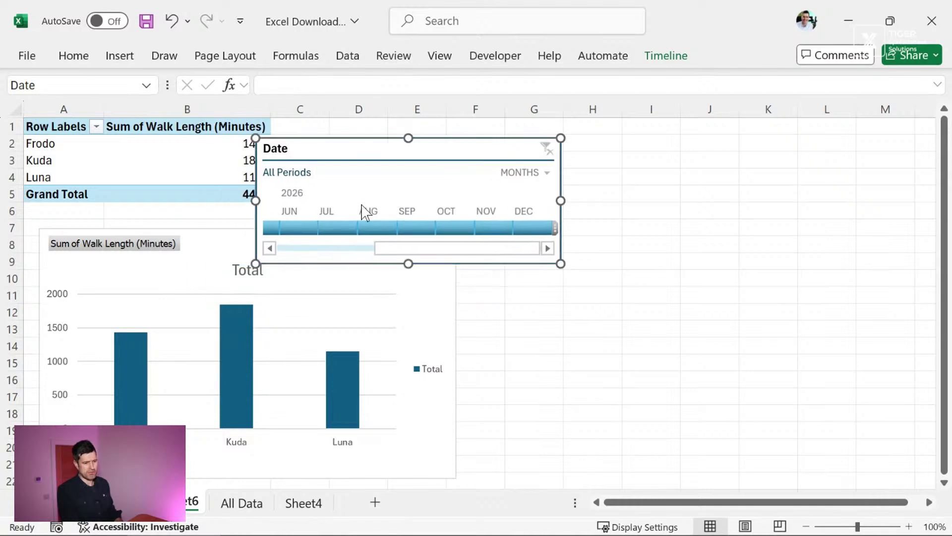
pyautogui.click(356, 248)
pyautogui.click(291, 229)
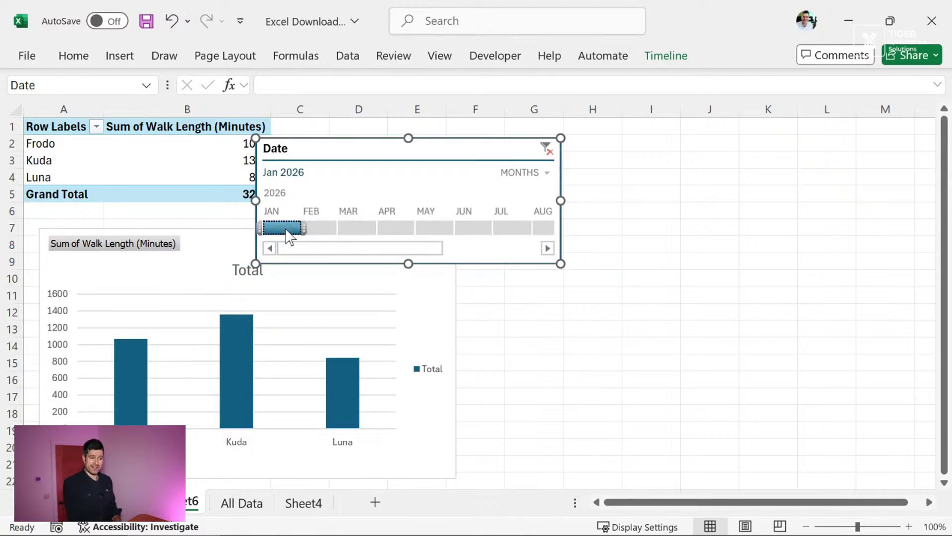
pyautogui.click(319, 229)
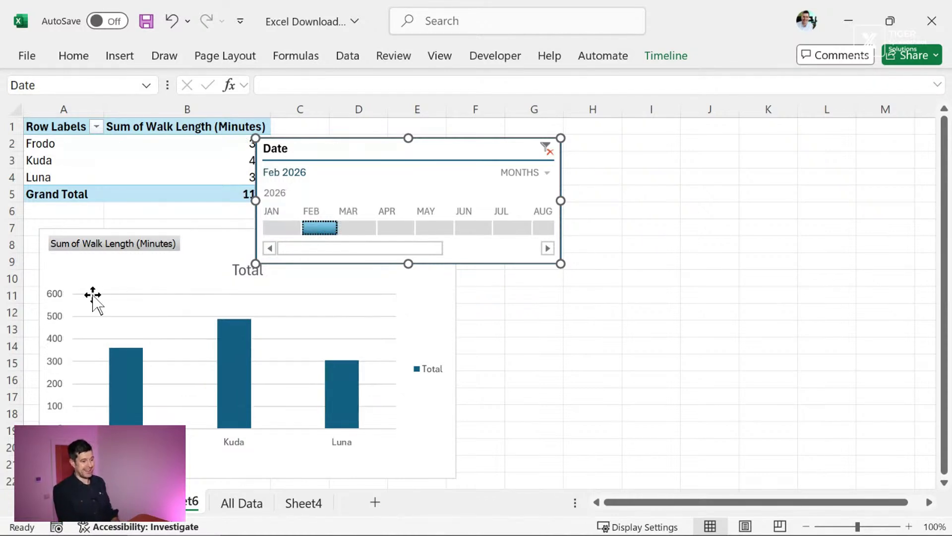
pyautogui.click(369, 229)
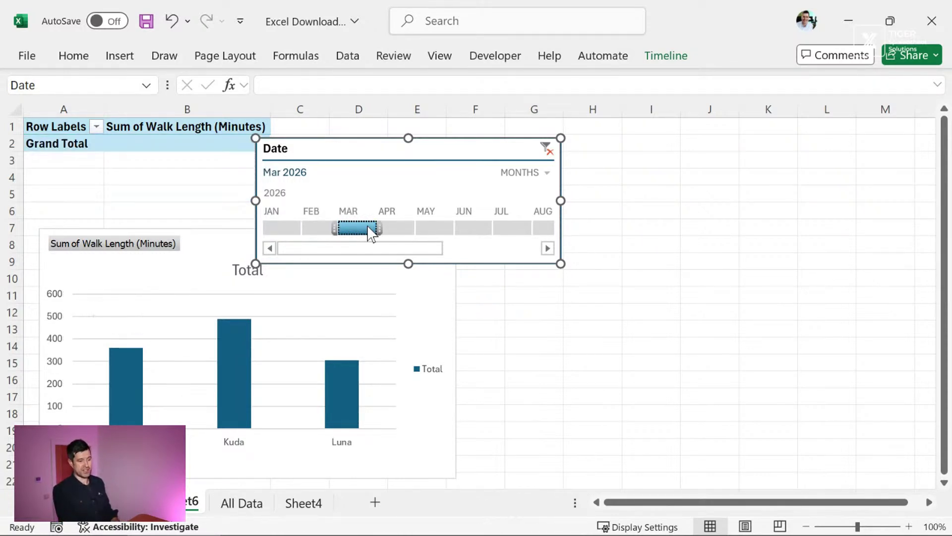
pyautogui.click(324, 229)
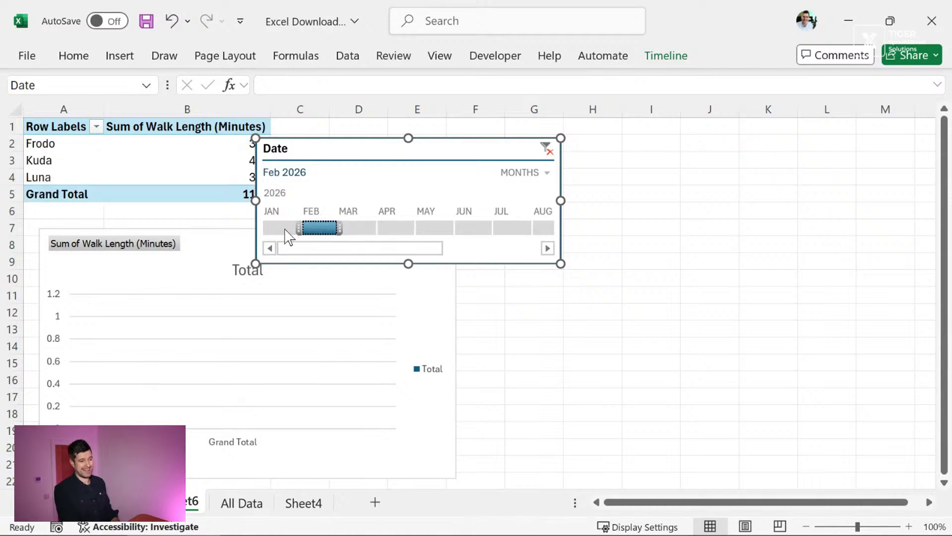
pyautogui.click(285, 229)
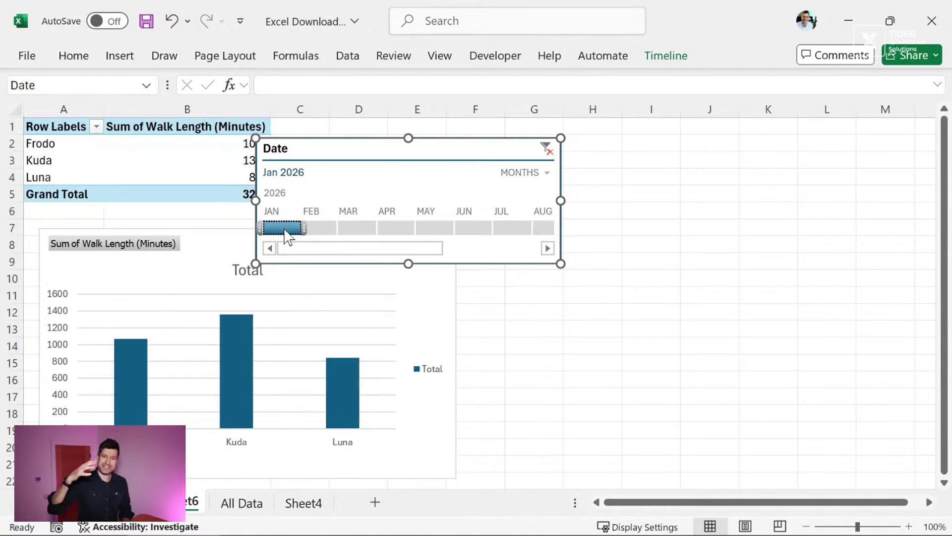